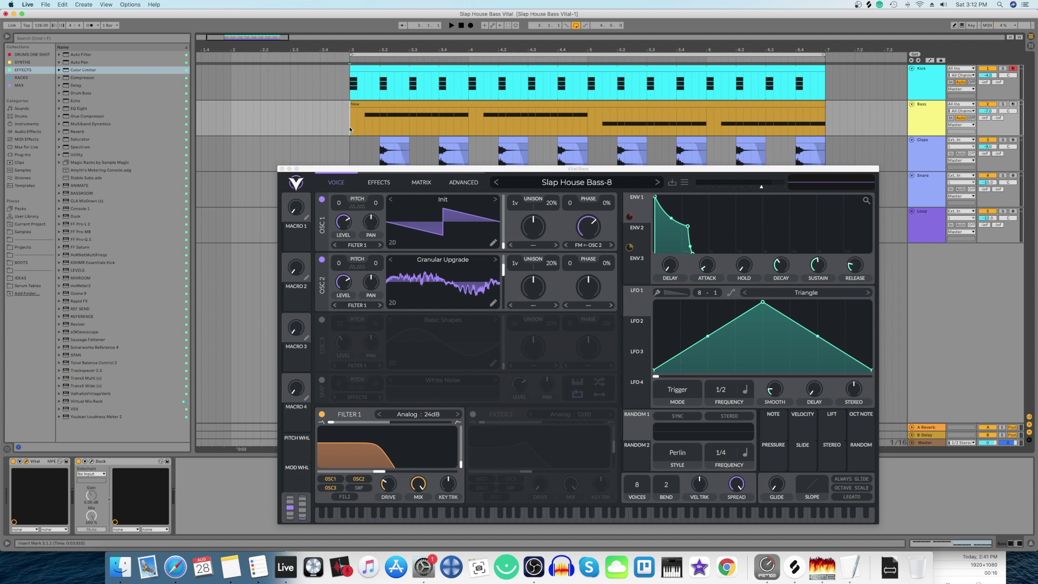
# Play the Slap House Bass-8 patch in the arrangement and bring up Vital's preset menu
pyautogui.press('space')
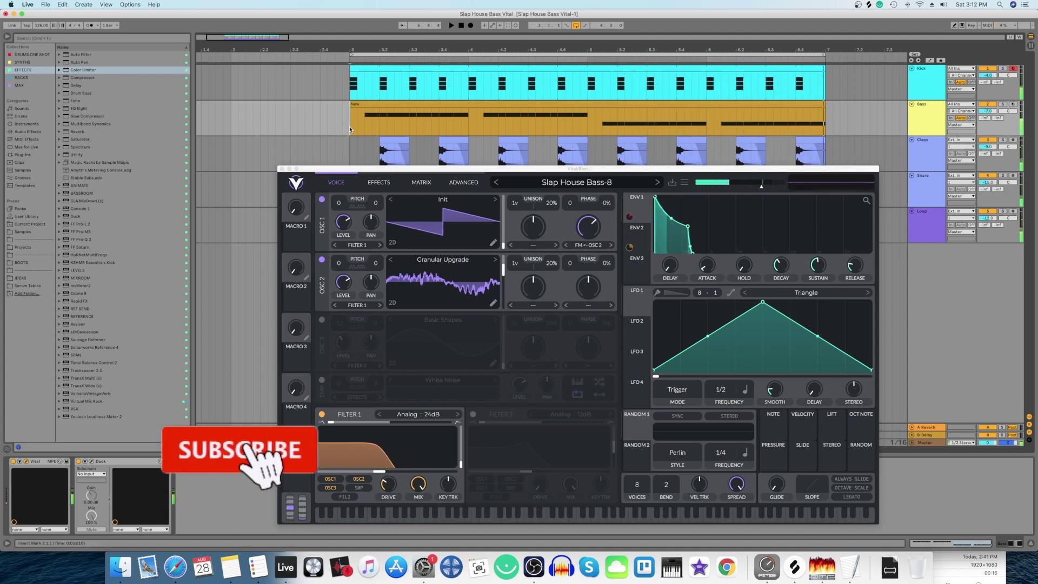
pyautogui.click(684, 182)
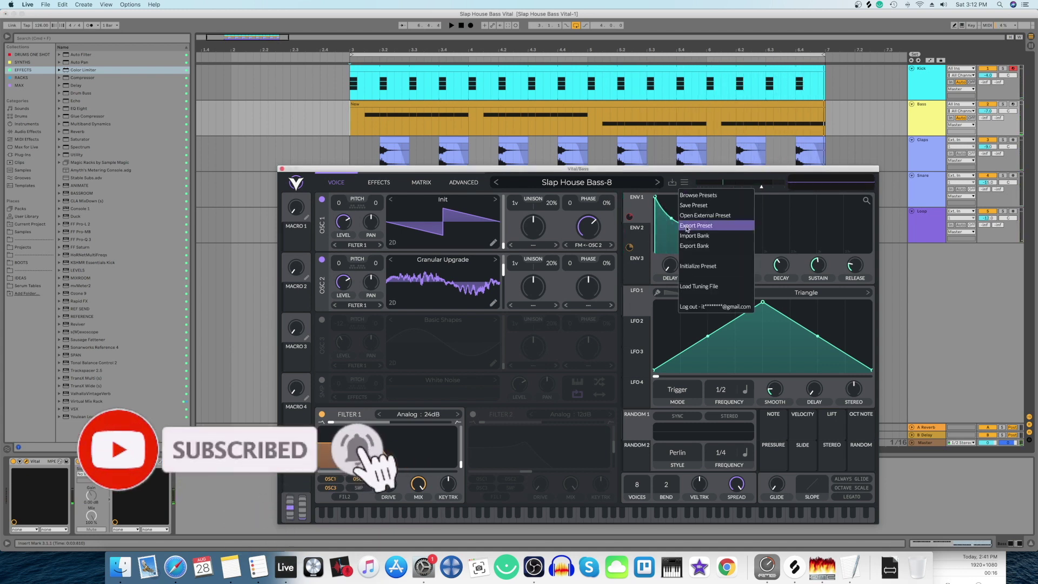
# Initialize the preset and set oscillator 1's phase and phase randomization to 0
pyautogui.click(697, 266)
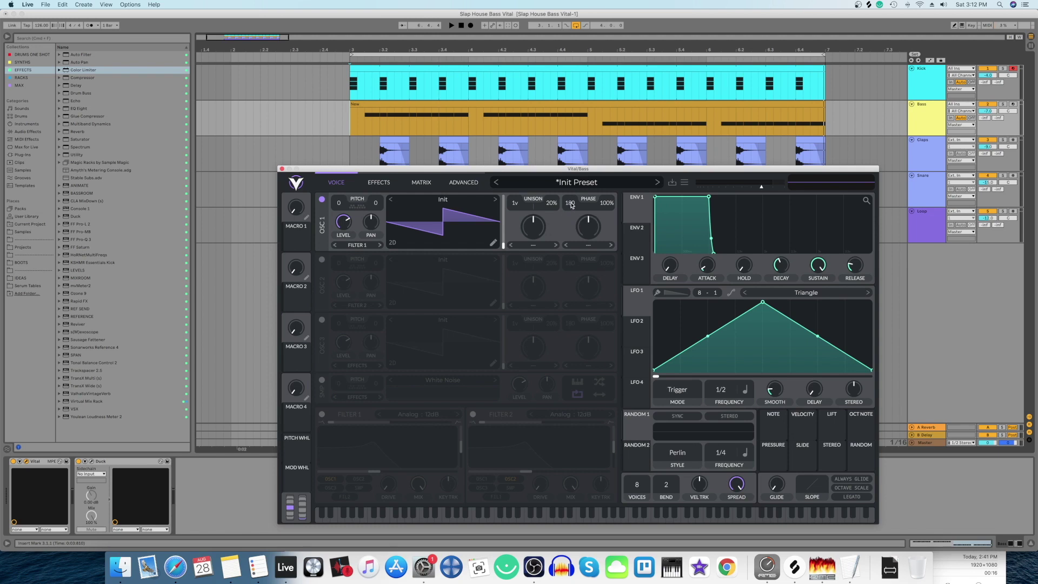
pyautogui.moveTo(571, 204); pyautogui.dragTo(572, 251)
pyautogui.moveTo(608, 204); pyautogui.dragTo(607, 251)
# Set oscillator 1 to FM from oscillator 2 with amount 66, and enable oscillator 2
pyautogui.click(589, 247)
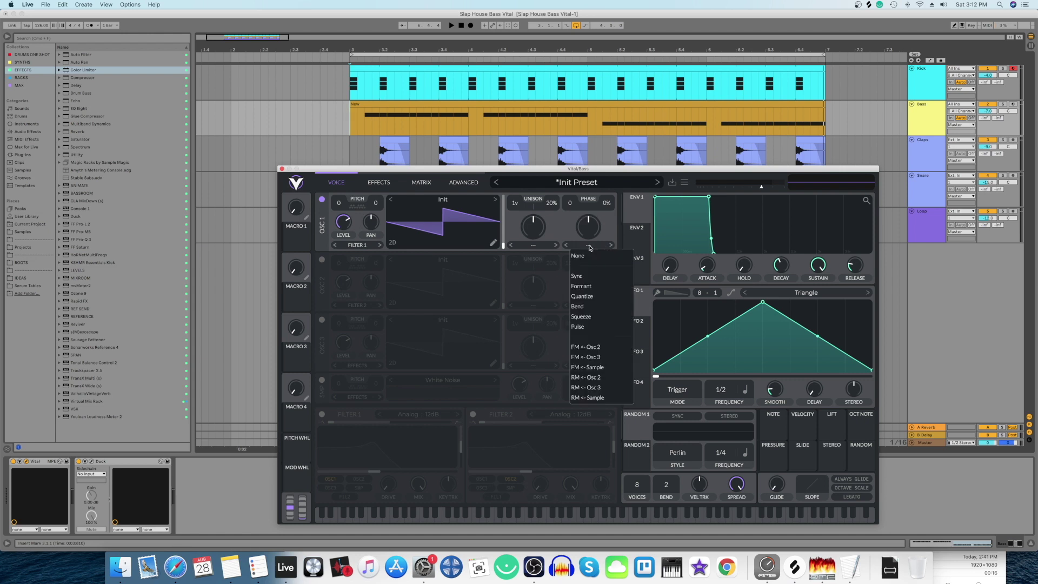
pyautogui.click(601, 348)
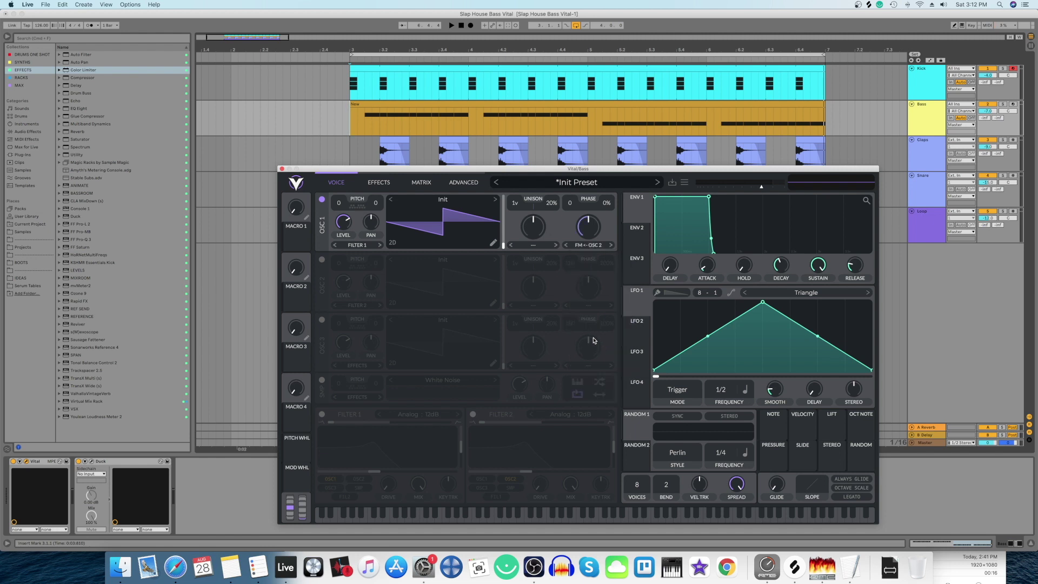
pyautogui.rightClick(591, 230)
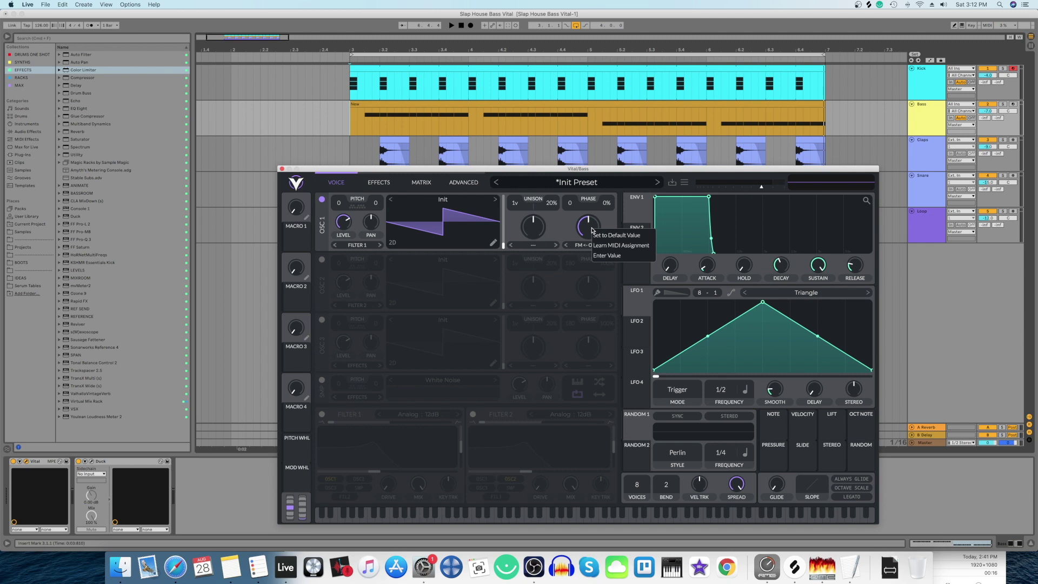
pyautogui.click(613, 258)
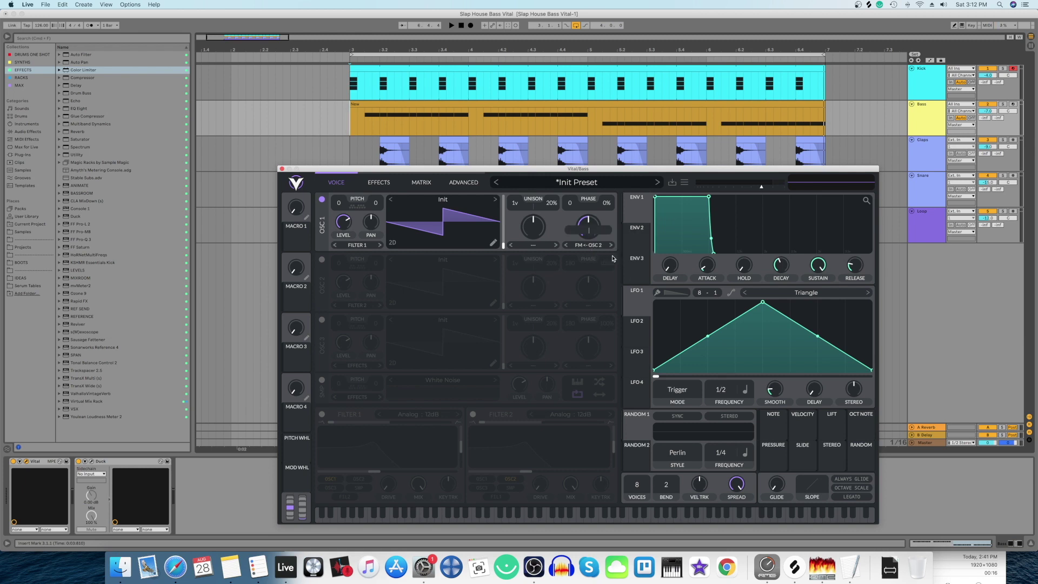
pyautogui.press('Return')
pyautogui.click(322, 261)
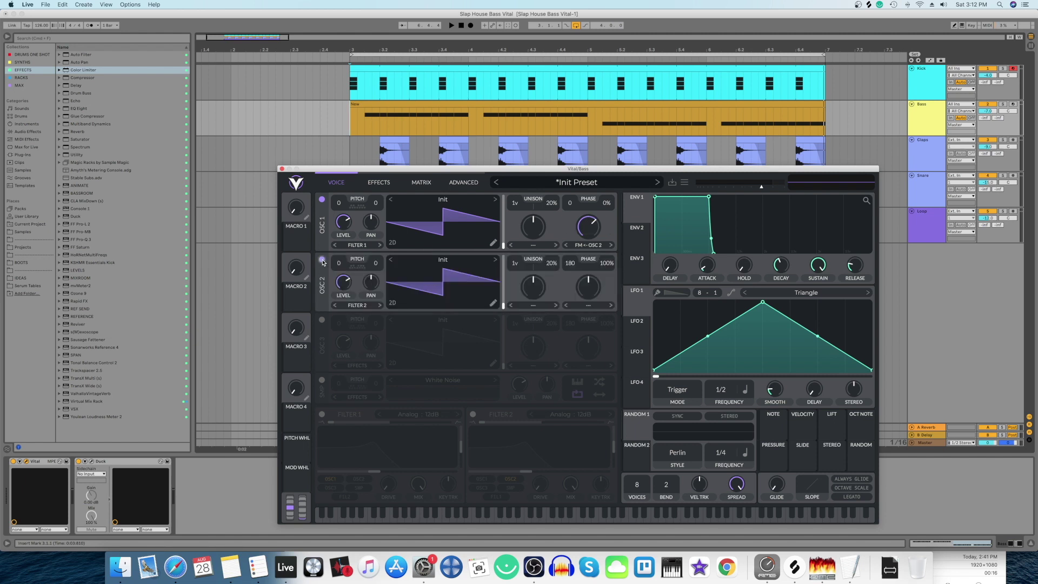
# Route oscillator 2 to Filter 1 and load the Granular Upgrade wavetable
pyautogui.click(371, 305)
pyautogui.click(356, 319)
pyautogui.click(453, 262)
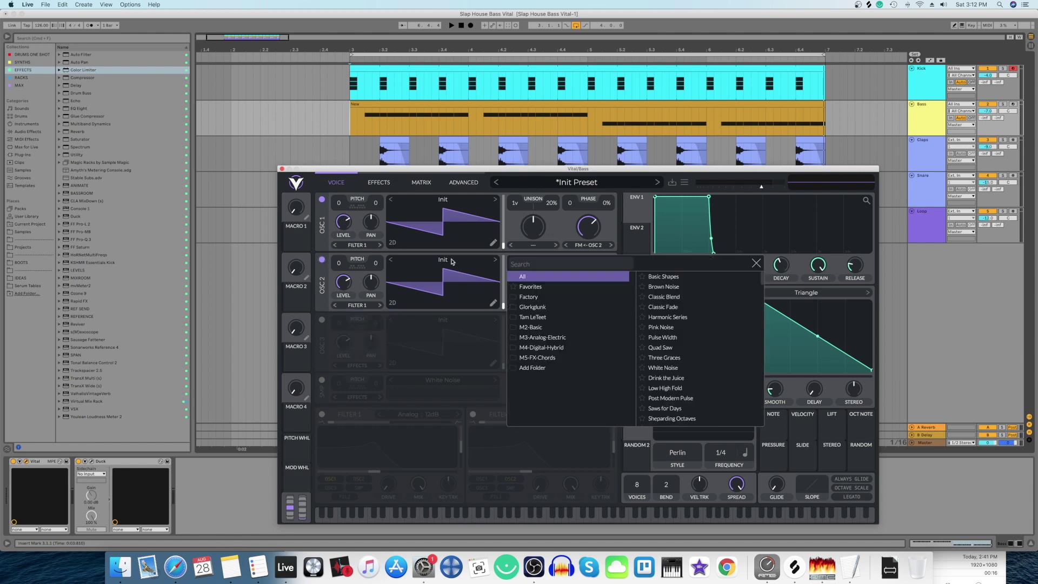
pyautogui.click(527, 264)
pyautogui.write('granu')
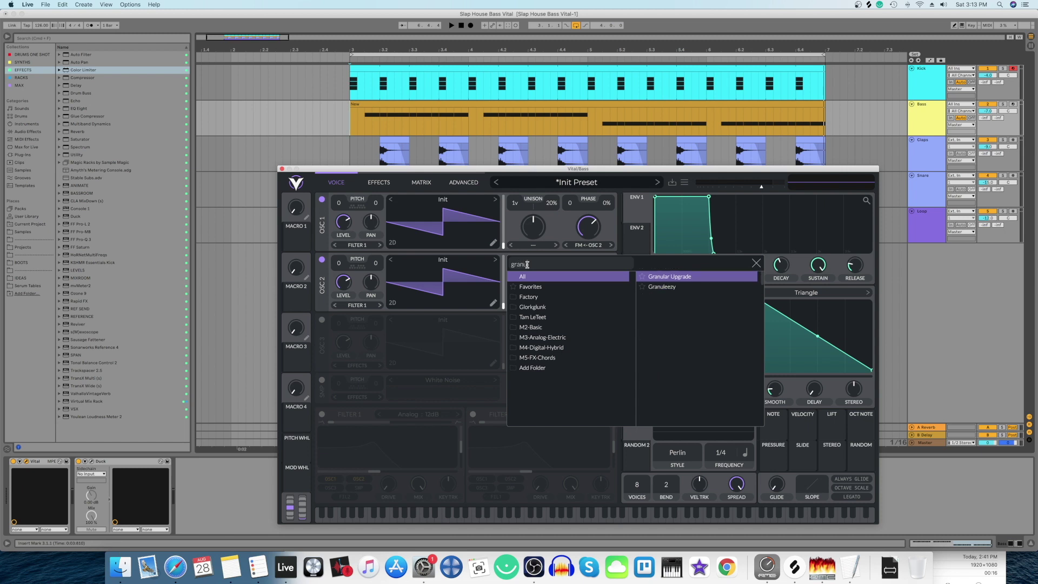
pyautogui.write('lar')
pyautogui.click(659, 277)
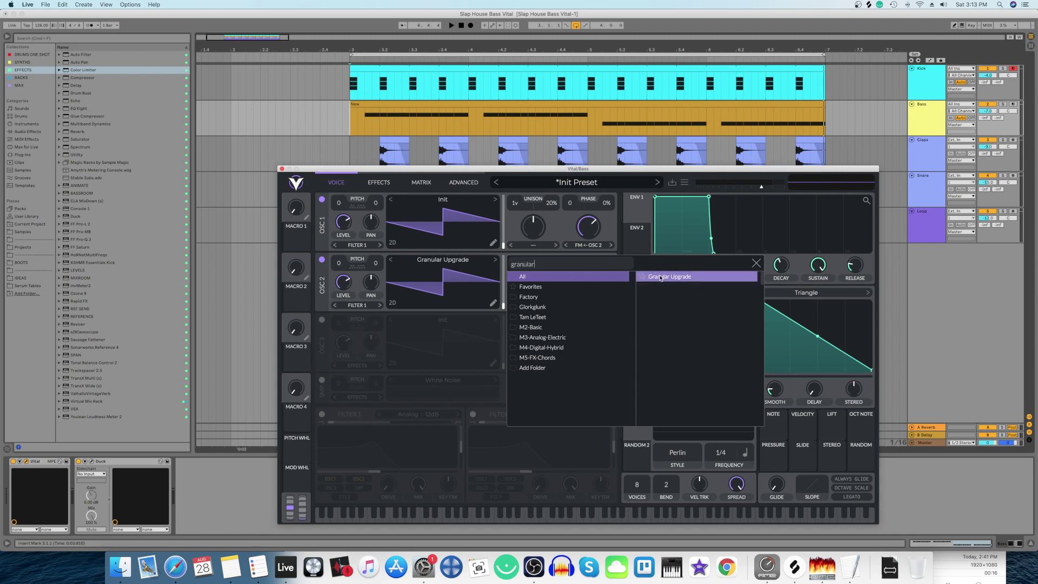
pyautogui.click(755, 264)
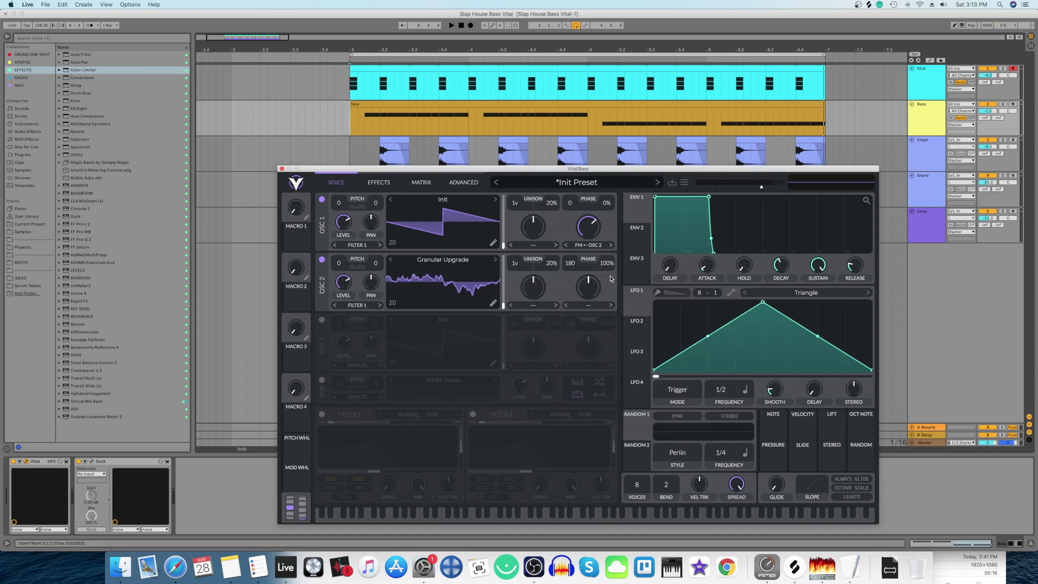
# Set oscillator 2's level to 18, zero its phase and randomization, and audition
pyautogui.rightClick(504, 307)
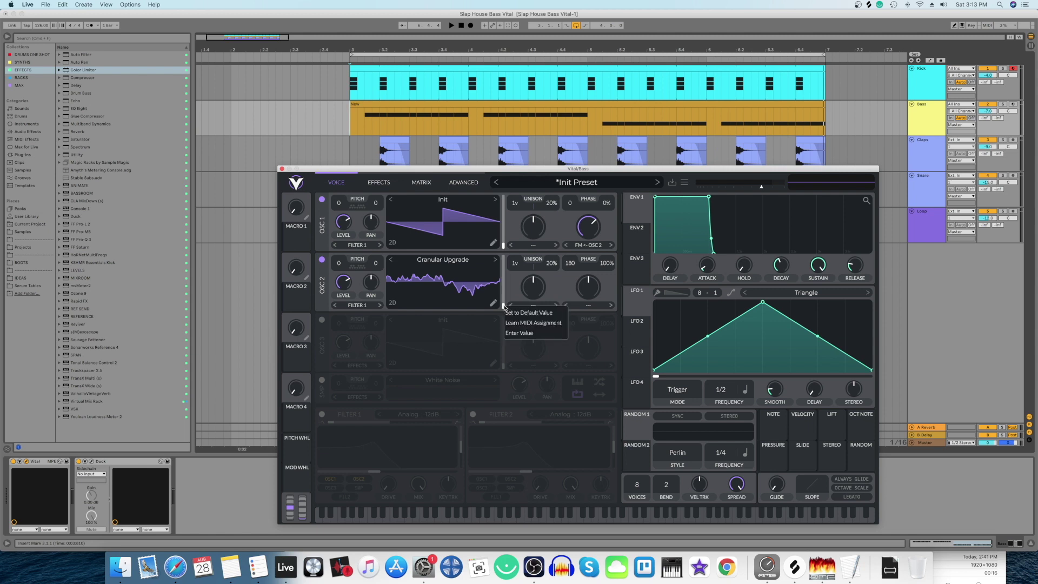
pyautogui.click(517, 333)
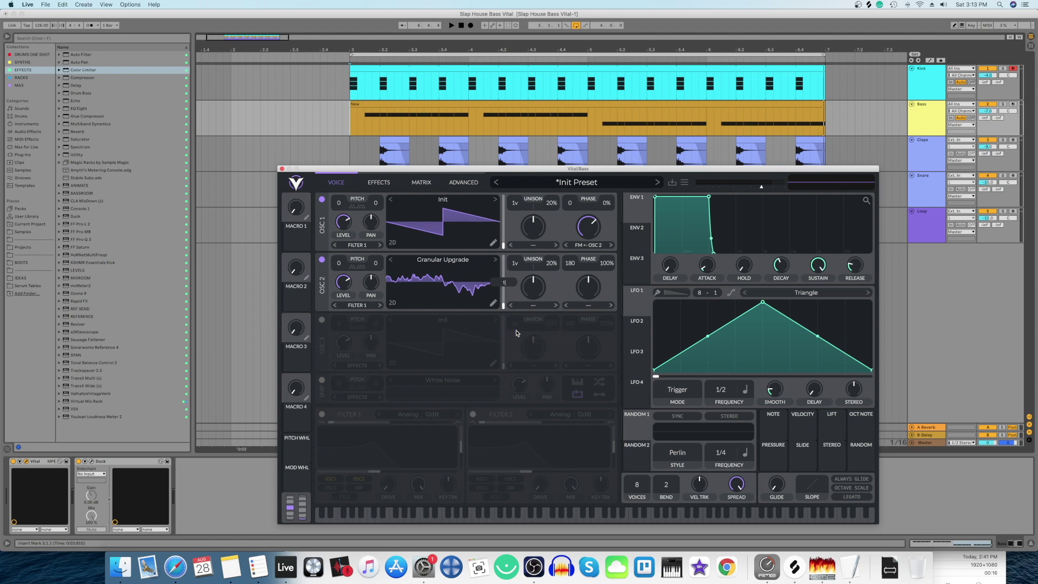
pyautogui.write('185.3')
pyautogui.press('Return')
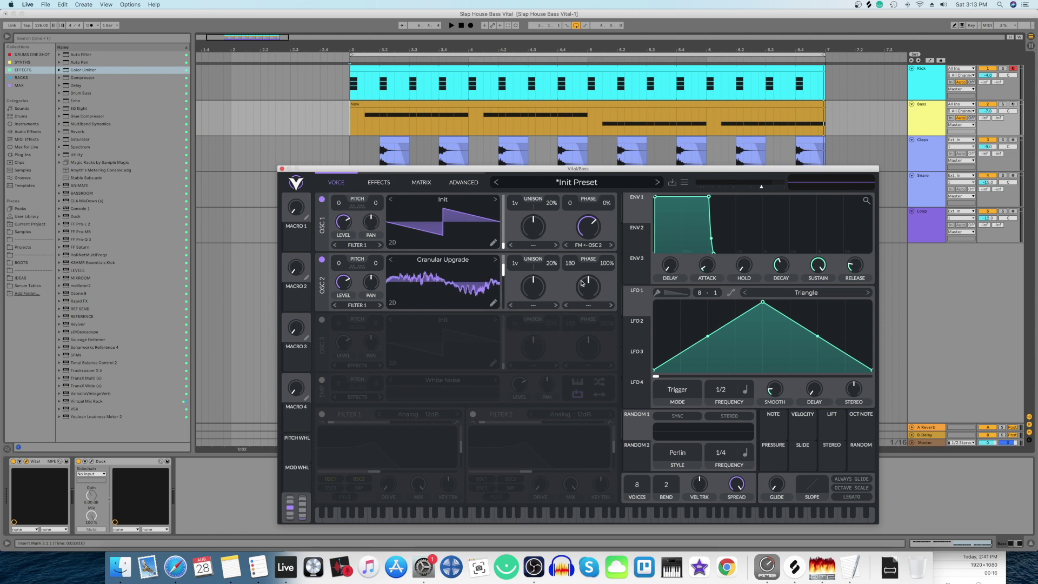
pyautogui.moveTo(571, 264); pyautogui.dragTo(570, 298)
pyautogui.moveTo(607, 264); pyautogui.dragTo(610, 316)
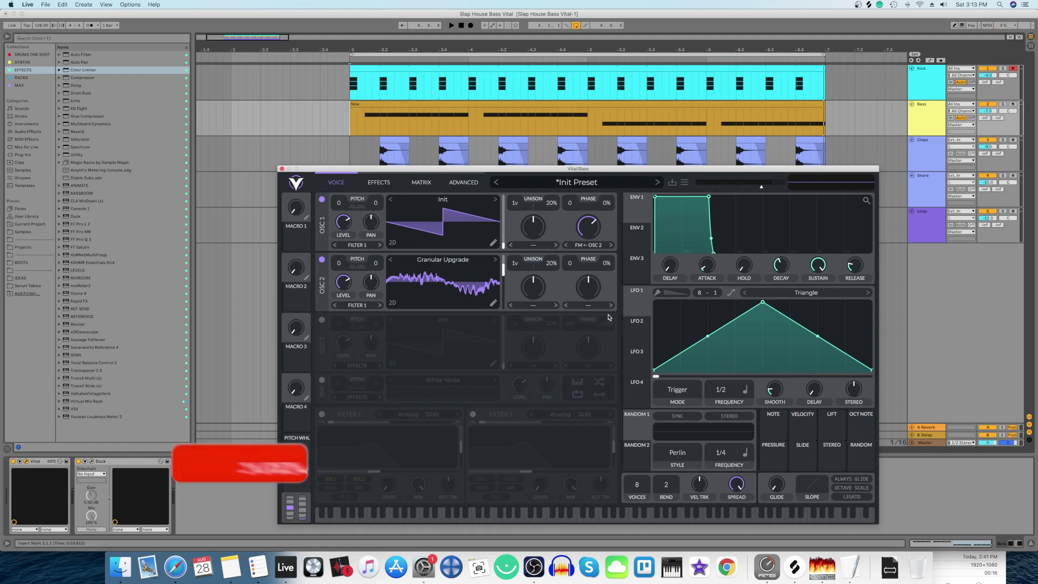
pyautogui.press('space')
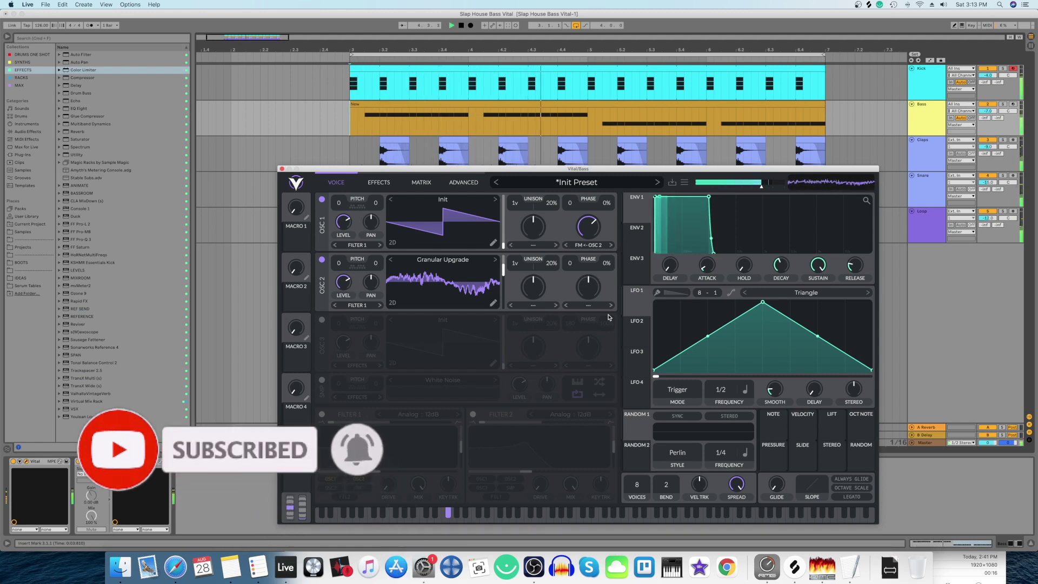
pyautogui.press('space')
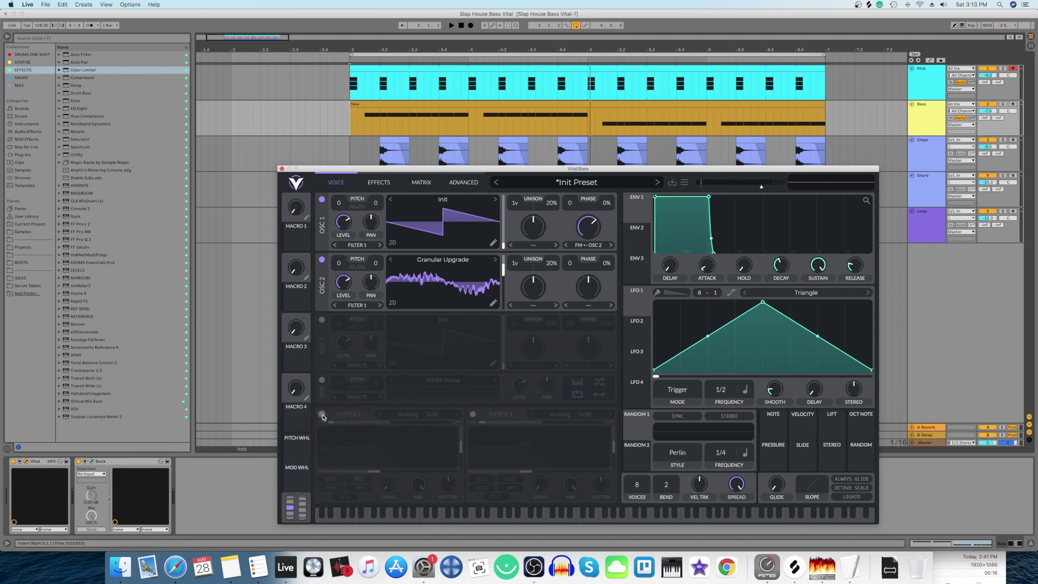
# Enable Filter 1 as Analog 24dB with resonance at 0%
pyautogui.click(322, 415)
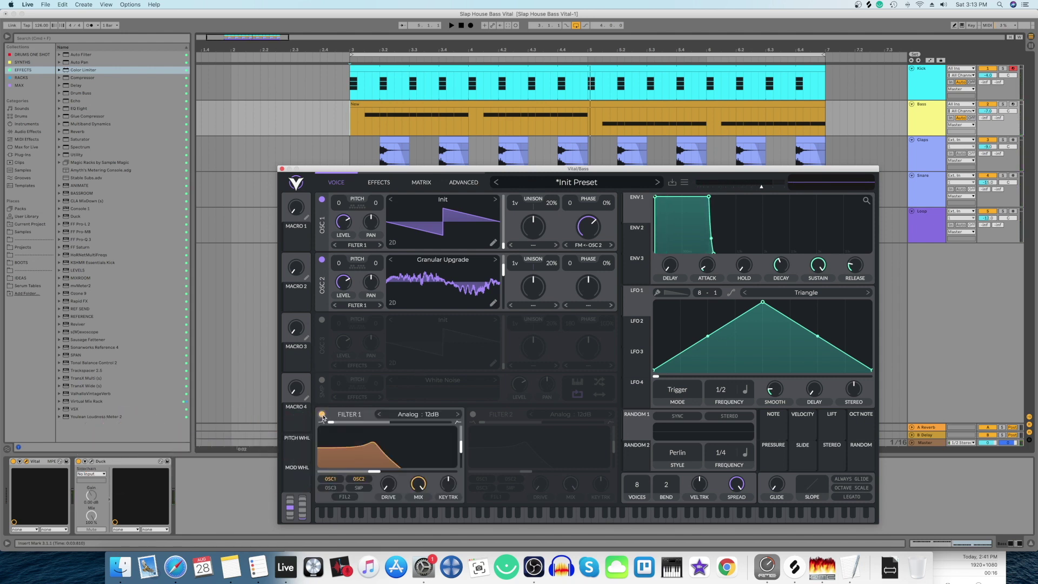
pyautogui.click(447, 416)
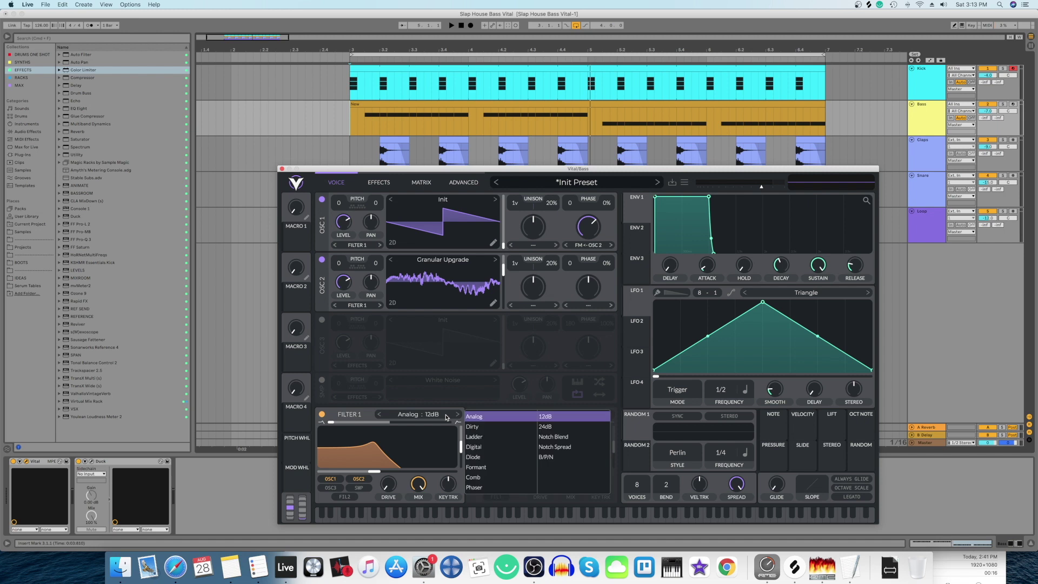
pyautogui.click(543, 427)
pyautogui.click(458, 444)
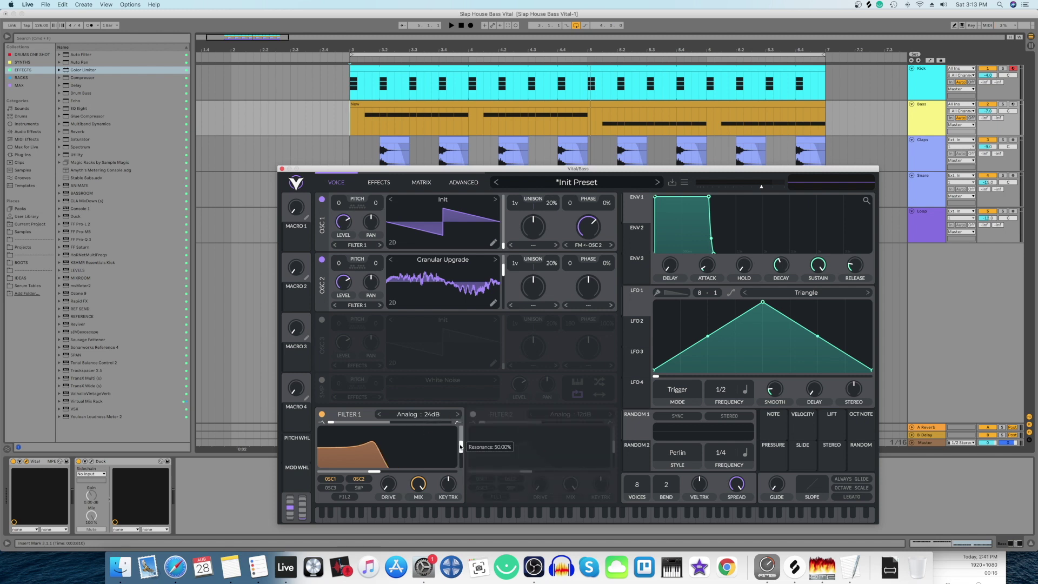
pyautogui.moveTo(461, 446); pyautogui.dragTo(460, 471)
# Enter an exact Filter 1 cutoff value of 0.5
pyautogui.rightClick(377, 472)
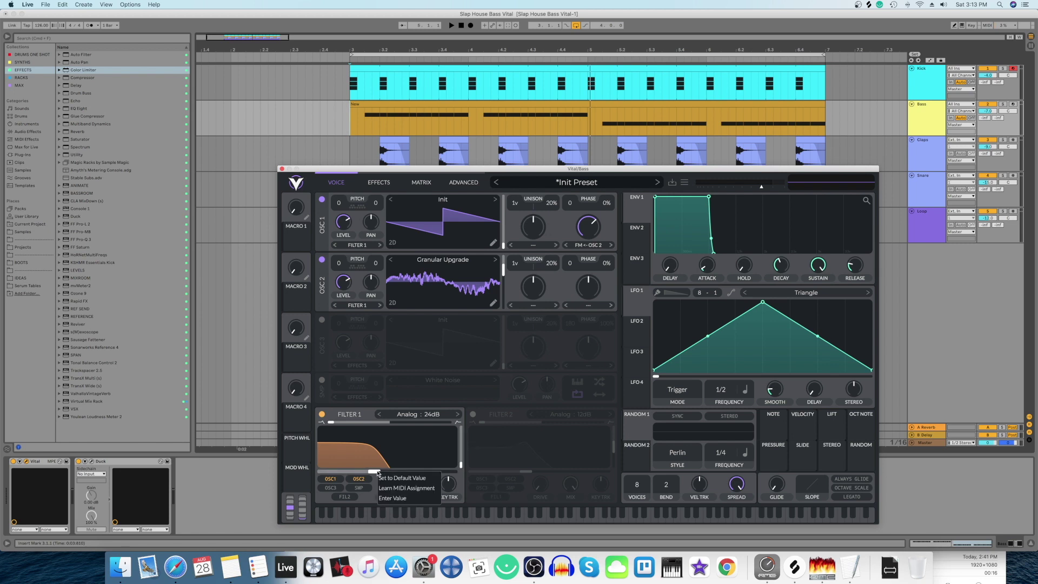
pyautogui.click(396, 499)
pyautogui.write('0')
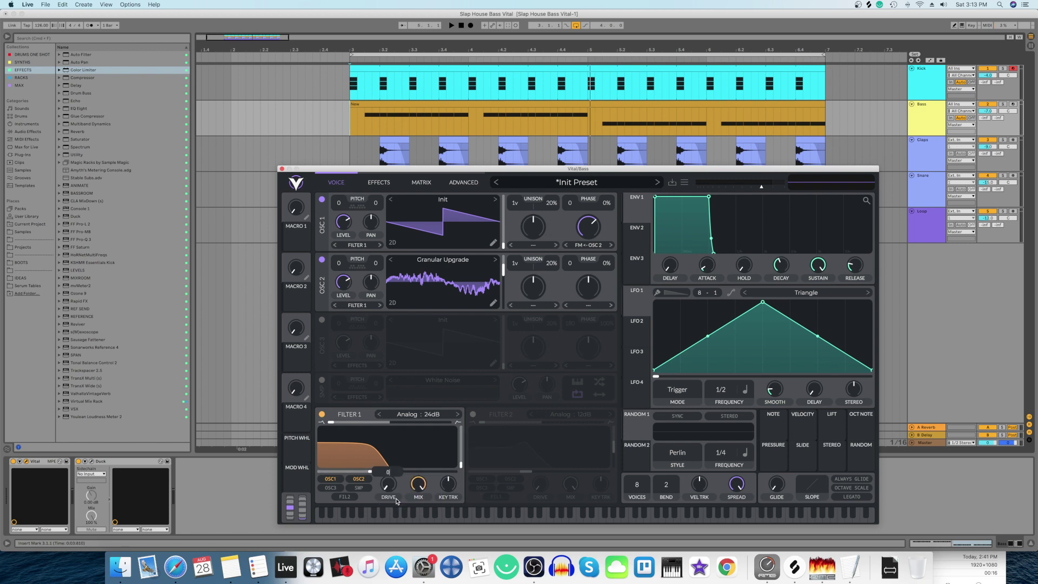
pyautogui.write('.53')
pyautogui.press('Return')
# Enter a lower ENV 1 sustain value and an ENV 1 decay of 0.61
pyautogui.rightClick(820, 265)
pyautogui.click(795, 294)
pyautogui.write('0.5')
pyautogui.press('Return')
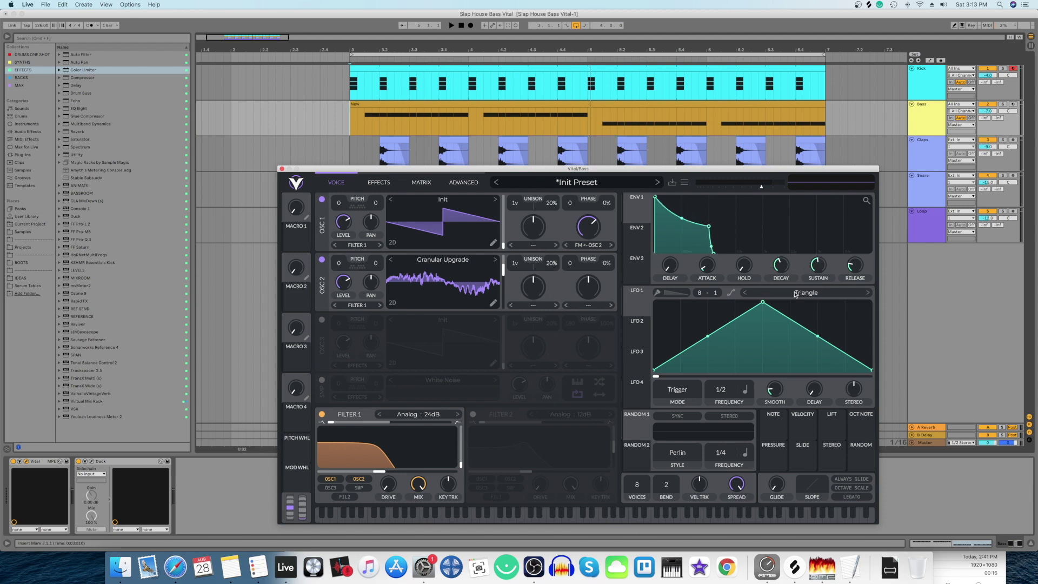
pyautogui.rightClick(779, 270)
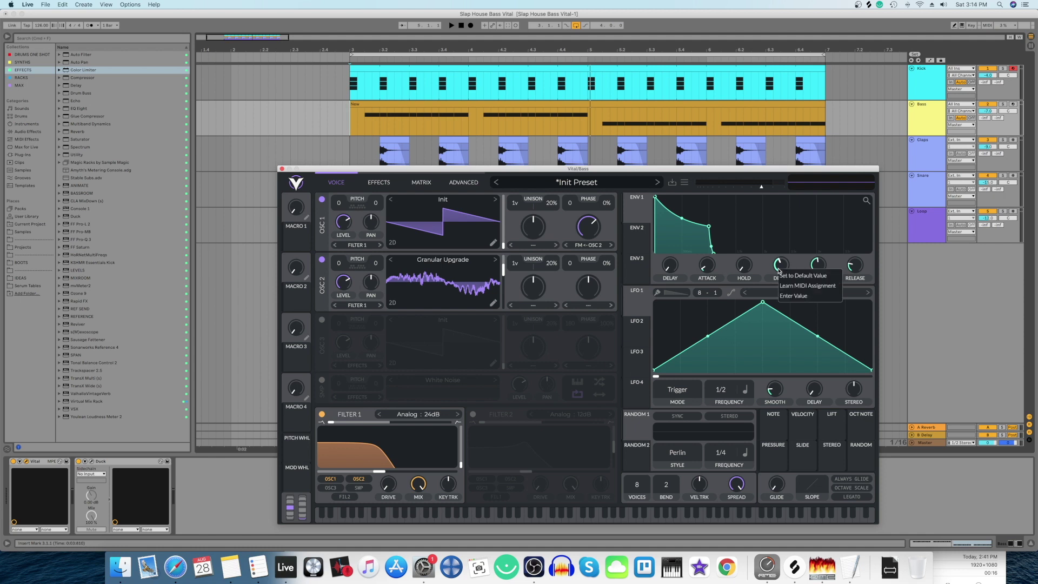
pyautogui.click(793, 296)
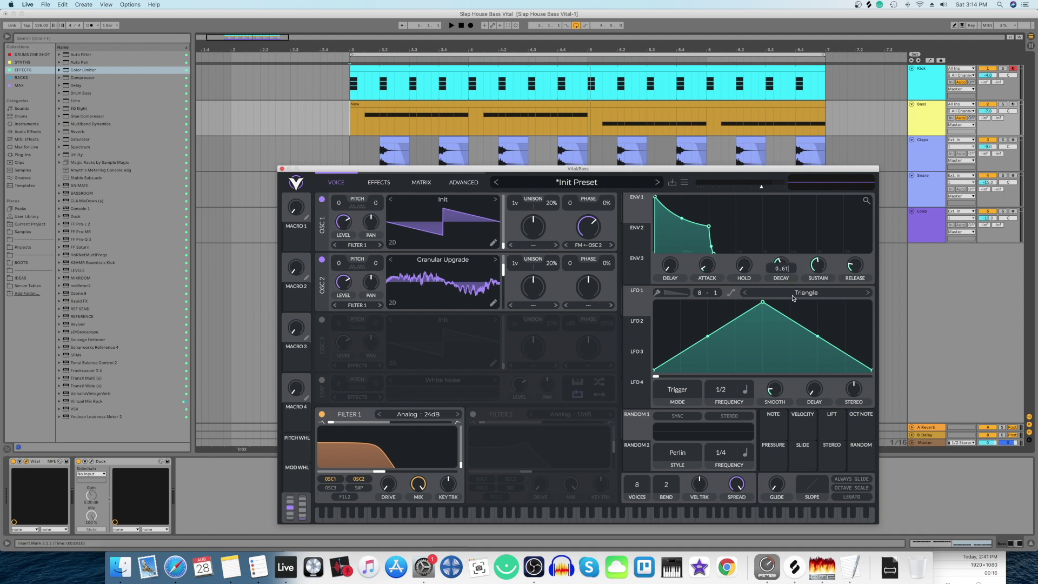
pyautogui.write('0.61')
pyautogui.press('Return')
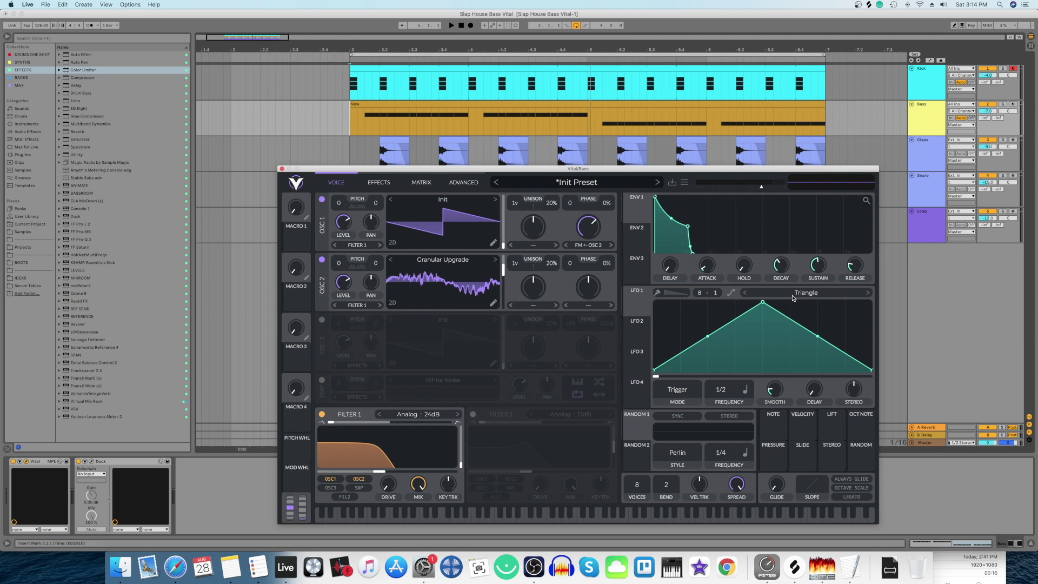
pyautogui.click(633, 251)
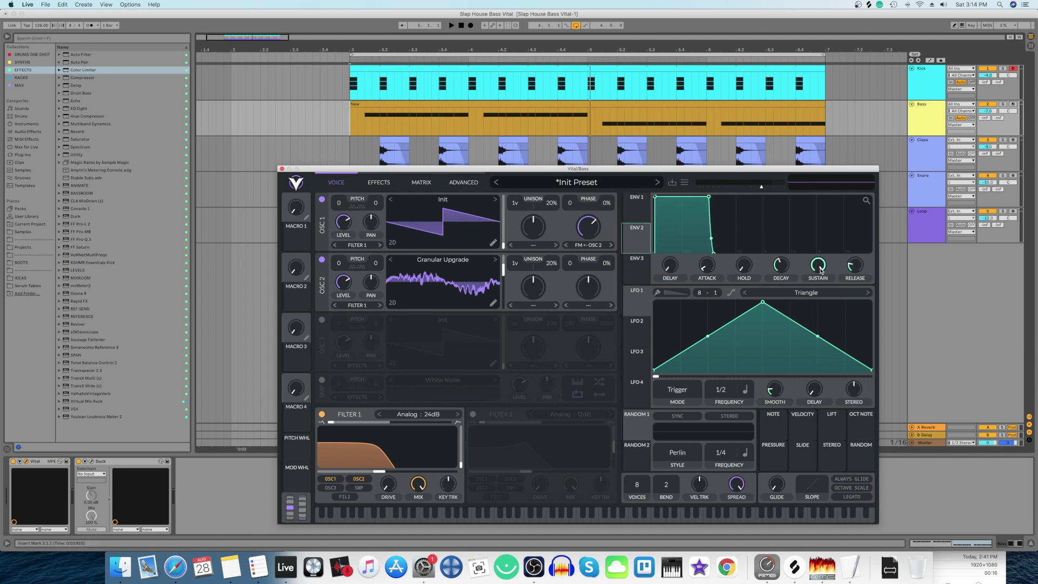
# Give ENV 2 zero sustain, a 0.32 decay and a downward-bent decay curve
pyautogui.moveTo(818, 265); pyautogui.dragTo(821, 330)
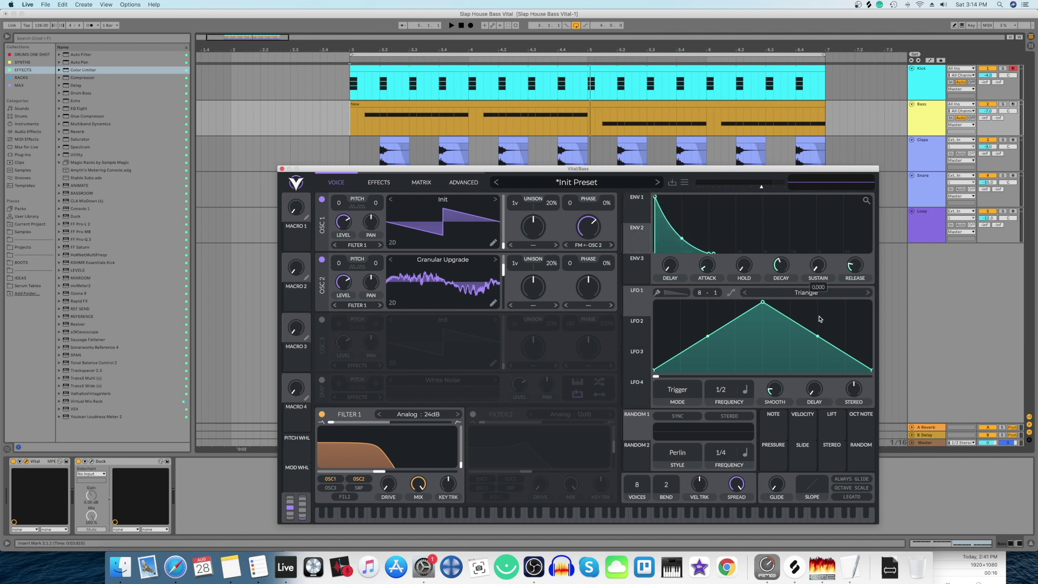
pyautogui.rightClick(780, 268)
pyautogui.click(794, 297)
pyautogui.write('0.32')
pyautogui.press('Return')
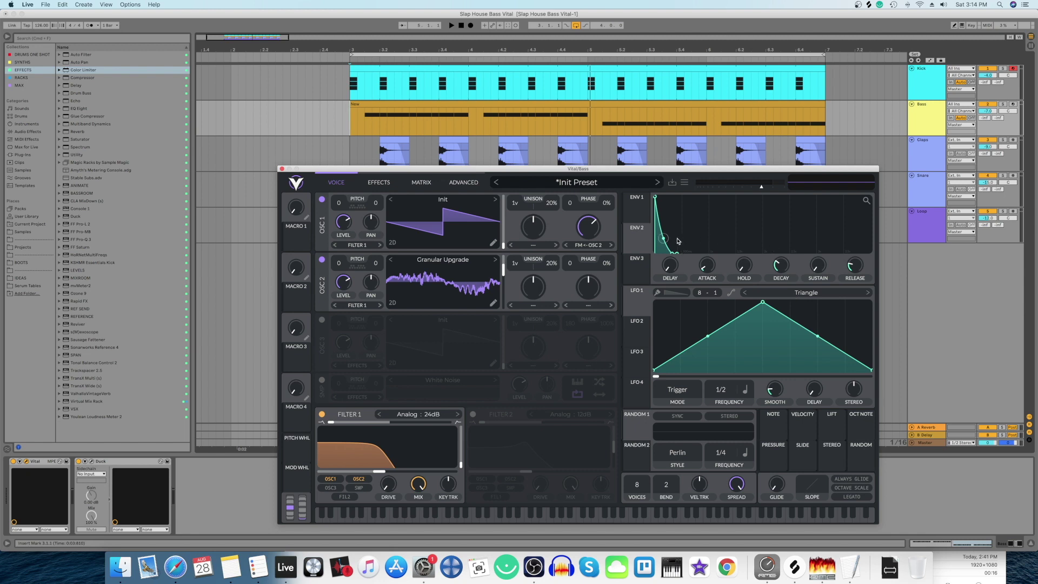
pyautogui.moveTo(663, 240); pyautogui.dragTo(663, 244)
# Route ENV 2 to Filter 1 cutoff with a modulation amount of 33, and audition
pyautogui.moveTo(632, 249); pyautogui.dragTo(379, 470)
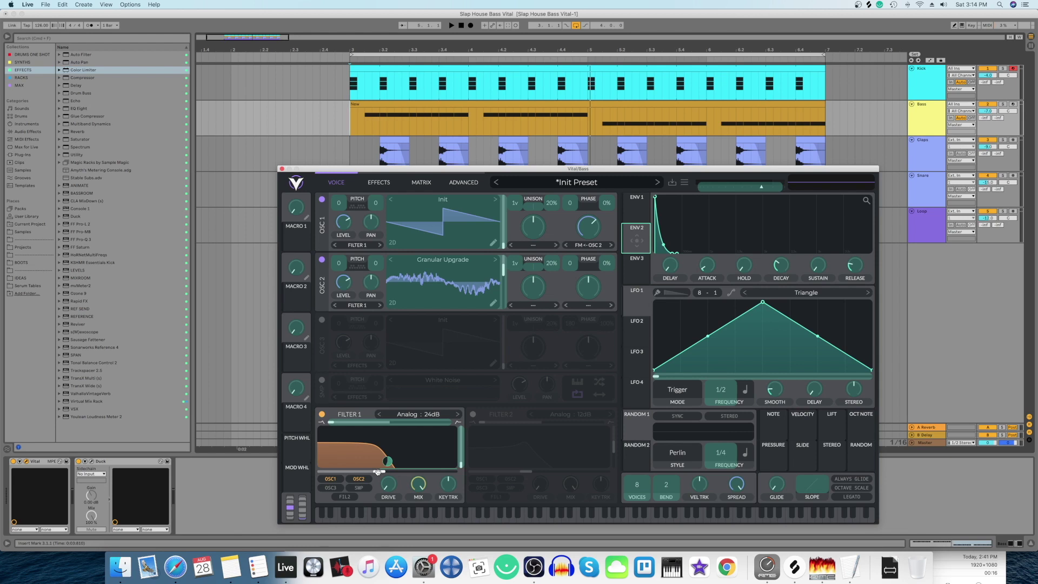
pyautogui.moveTo(378, 471); pyautogui.dragTo(379, 471)
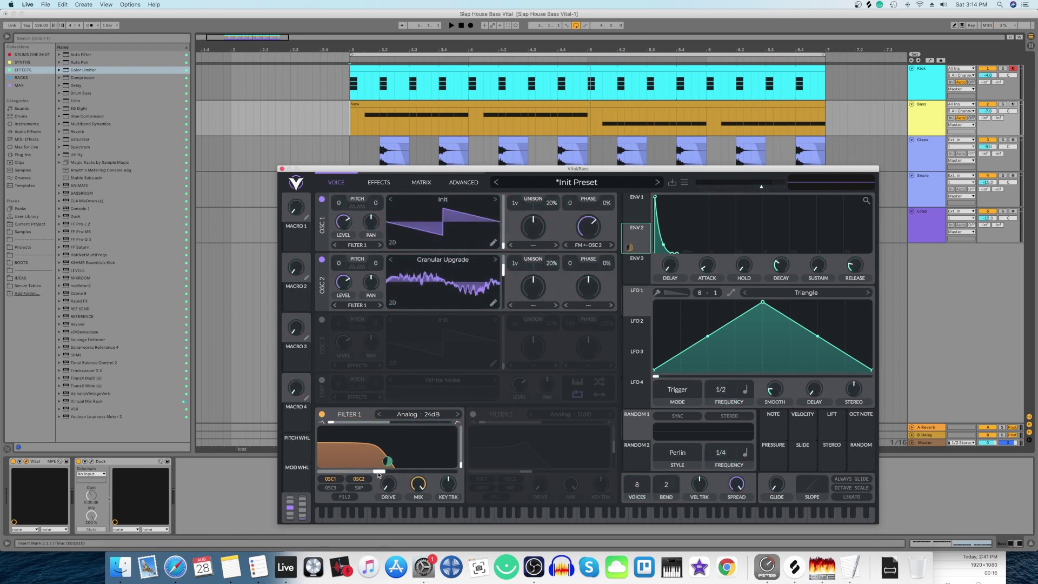
pyautogui.press('space')
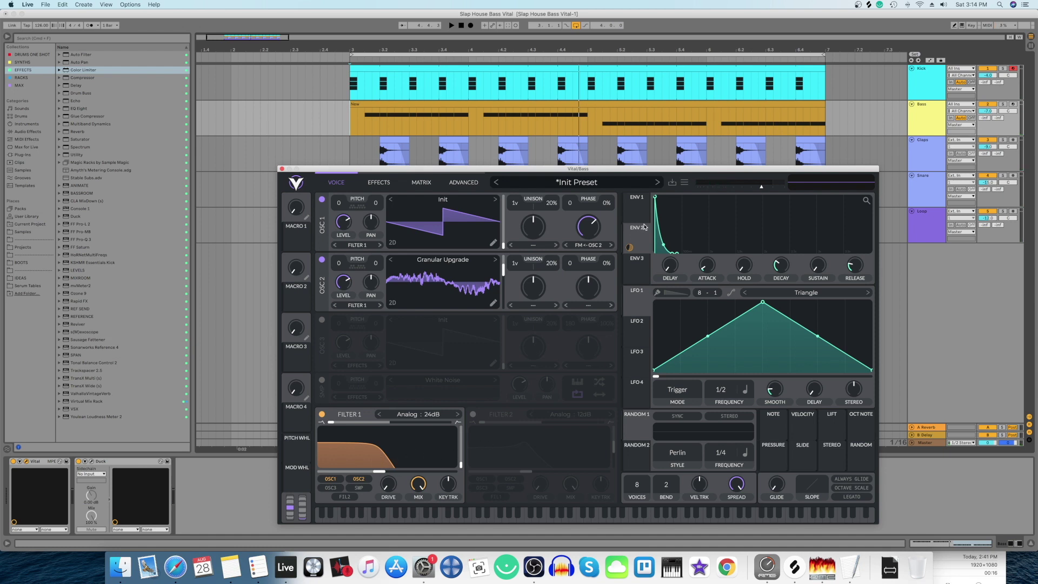
pyautogui.moveTo(630, 250)
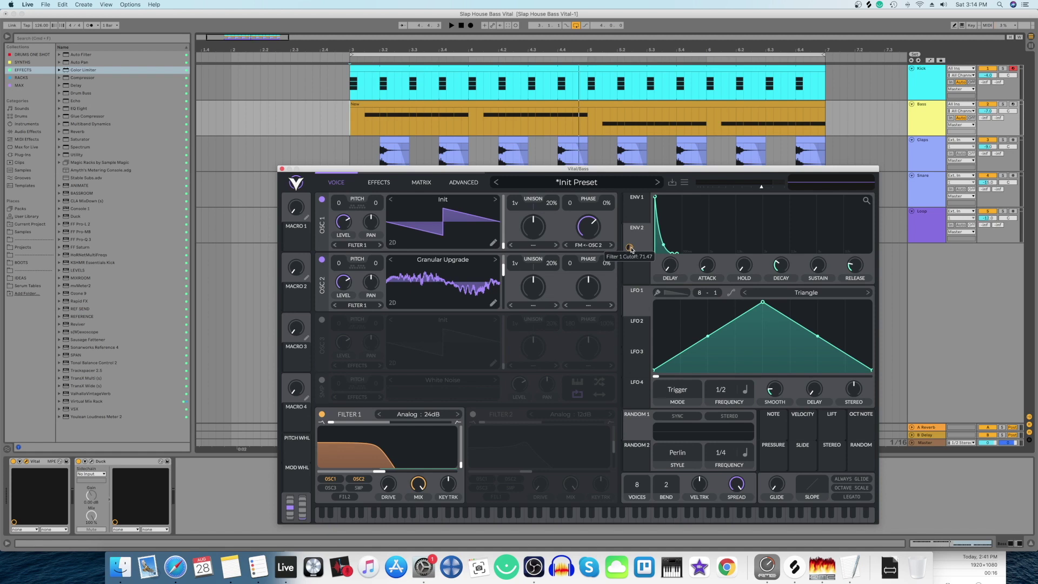
pyautogui.rightClick(631, 249)
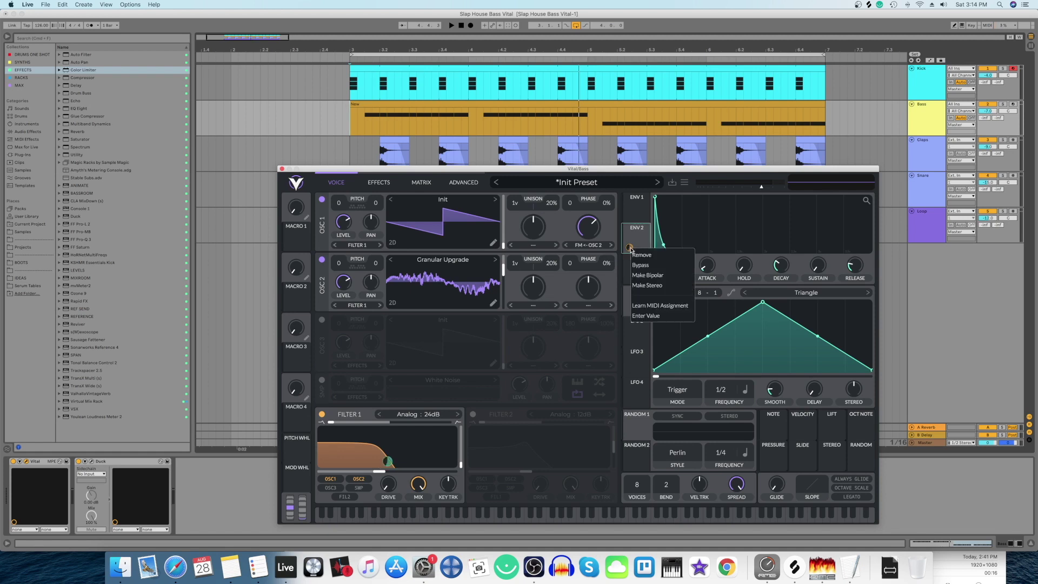
pyautogui.click(644, 316)
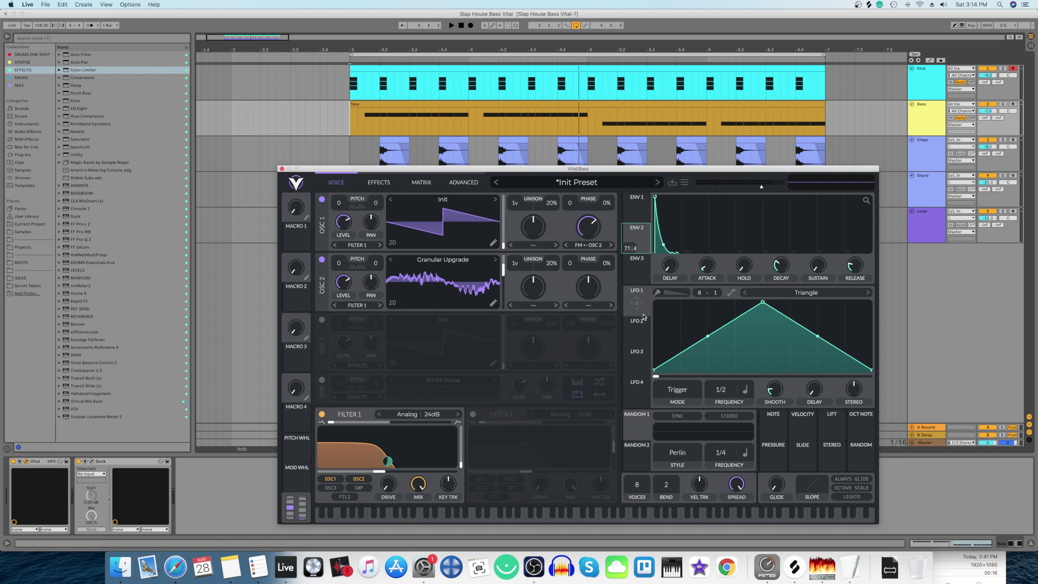
pyautogui.write('33')
pyautogui.press('Return')
pyautogui.press('space')
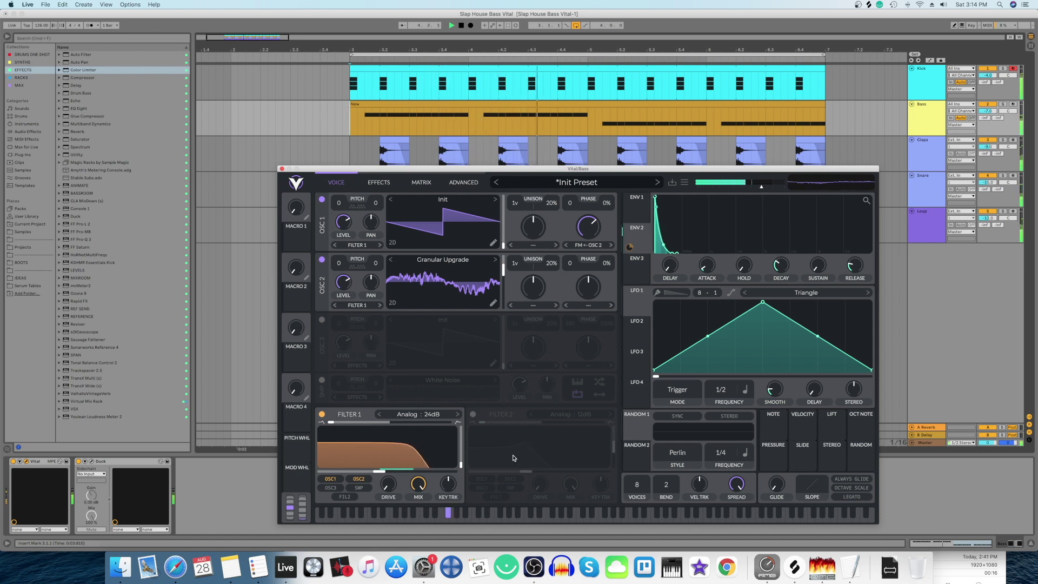
pyautogui.press('space')
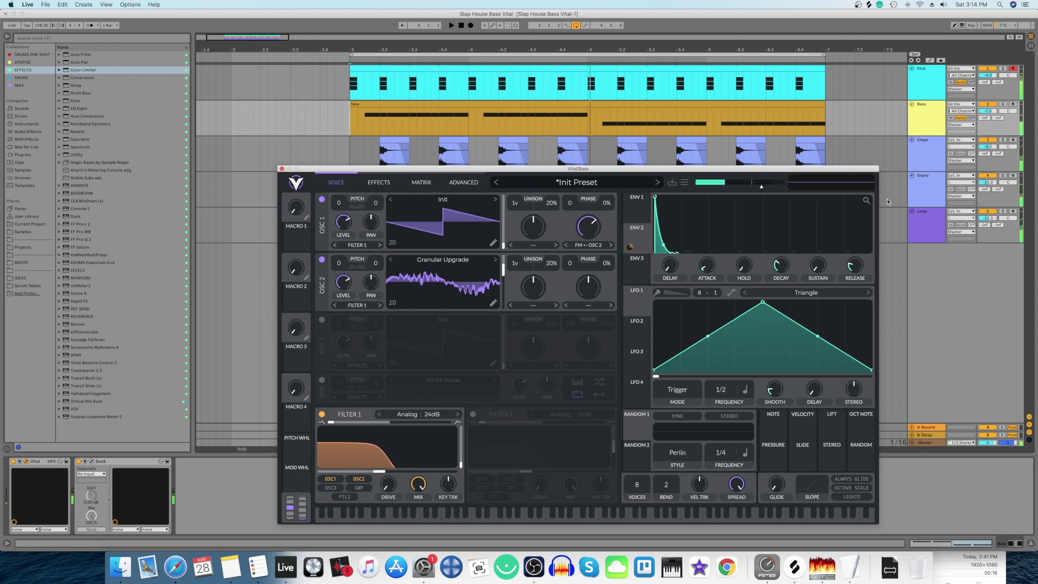
# Solo the Bass track and adjust the filter drive while auditioning
pyautogui.click(1005, 105)
pyautogui.press('space')
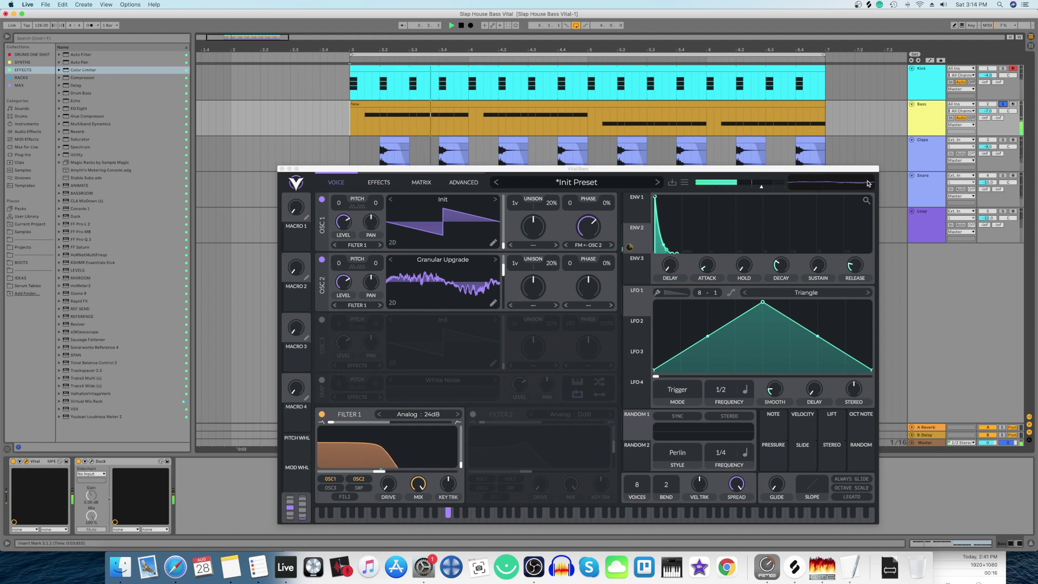
pyautogui.press('space')
pyautogui.moveTo(386, 487)
pyautogui.mouseDown()
pyautogui.moveTo(386, 470)
pyautogui.moveTo(390, 486)
pyautogui.mouseUp()
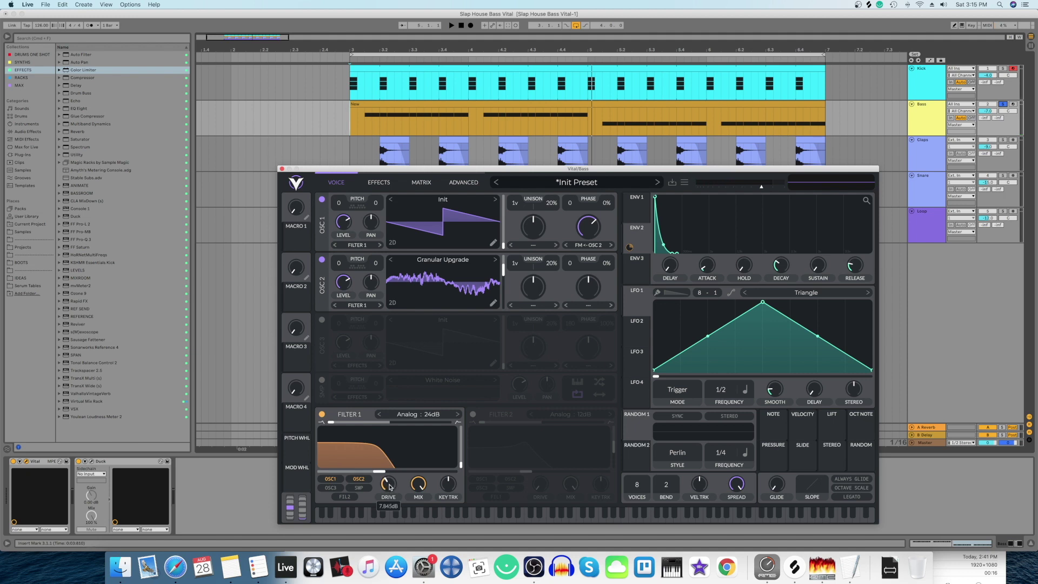
pyautogui.press('space')
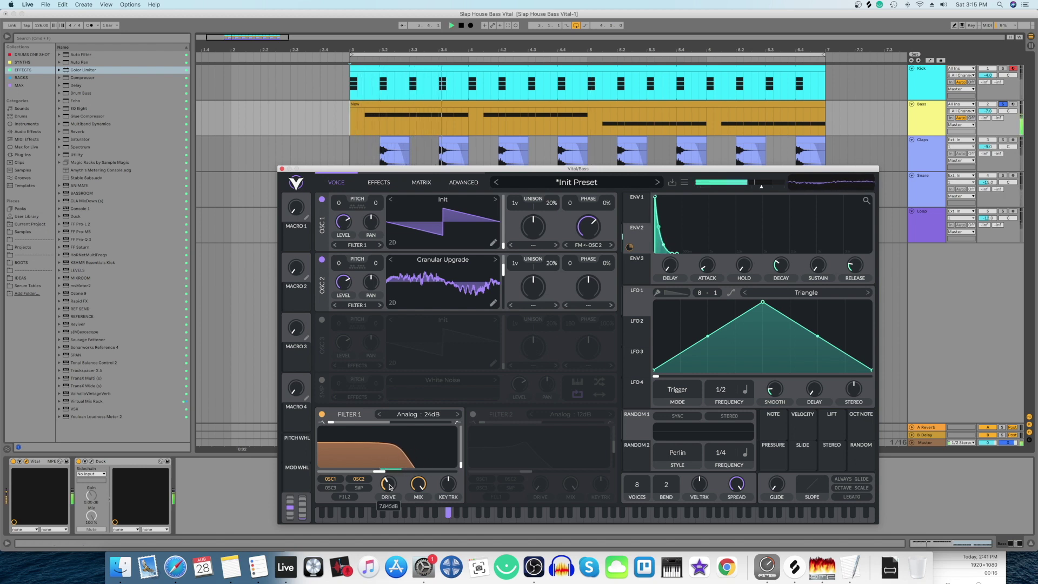
pyautogui.press('space')
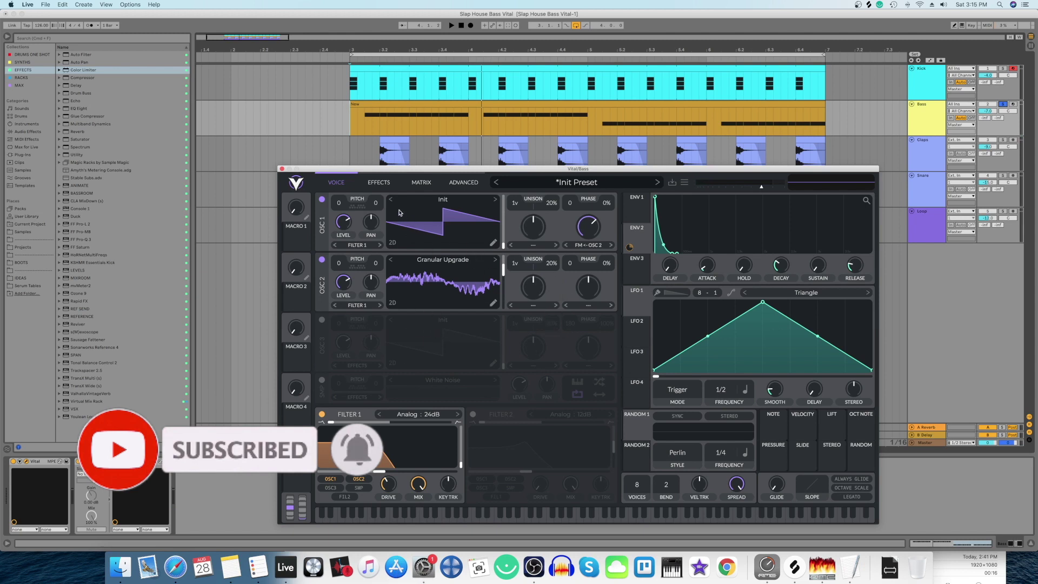
pyautogui.click(372, 183)
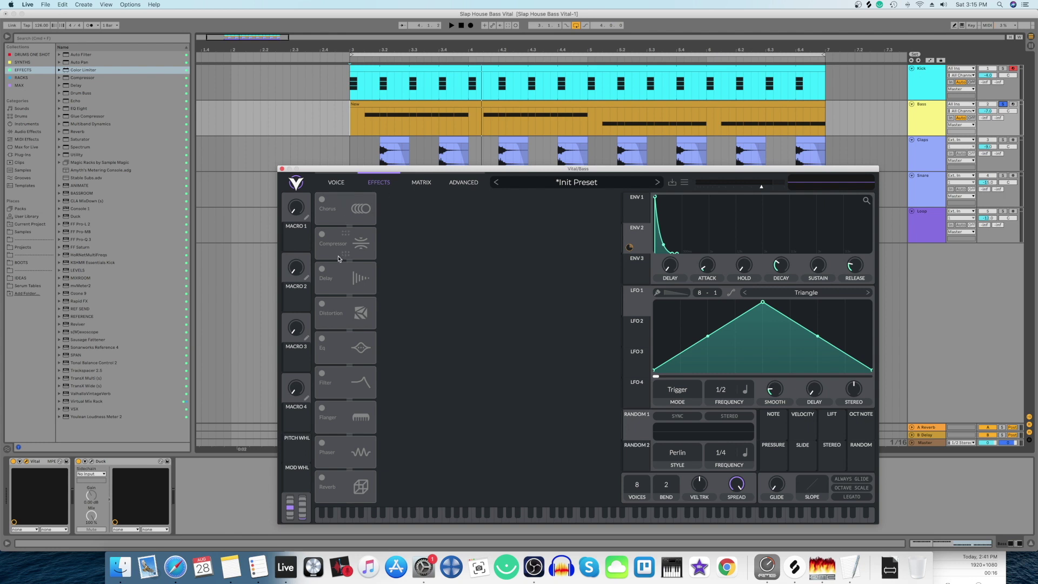
# Enable the Distortion effect in Hard Clip mode
pyautogui.click(322, 305)
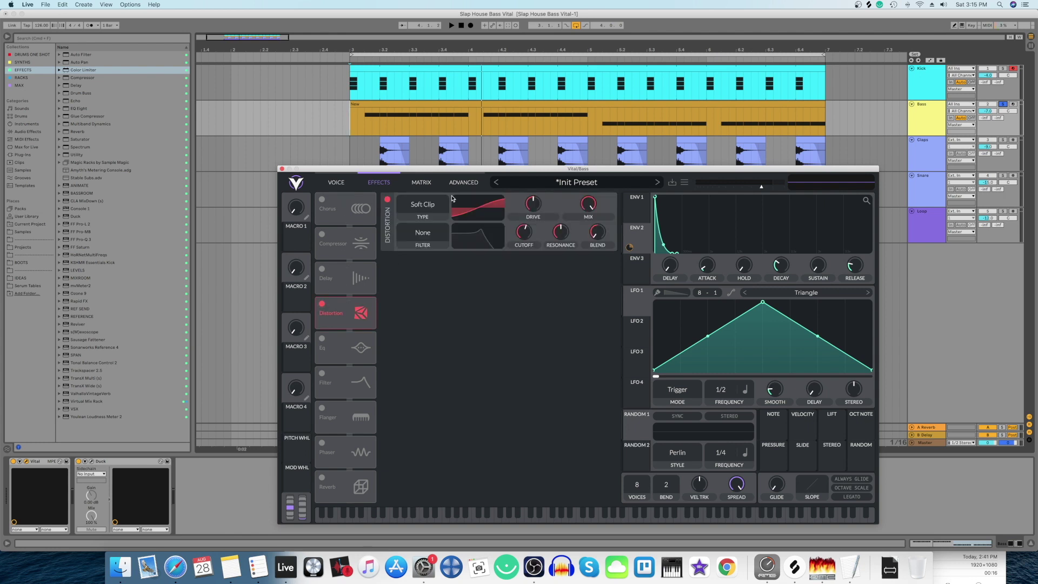
pyautogui.click(427, 206)
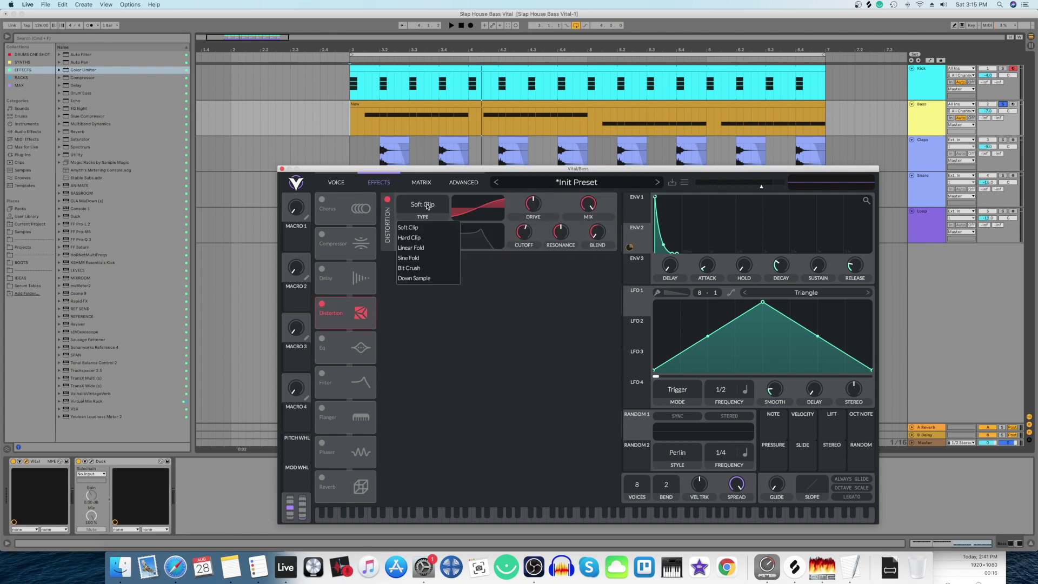
pyautogui.click(418, 236)
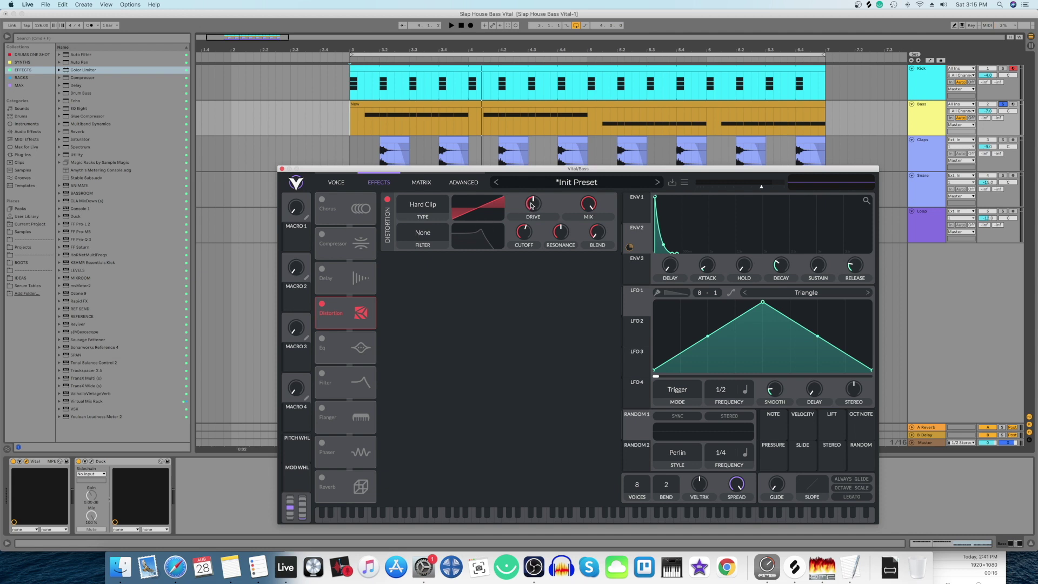
# Route envelope 1 to the distortion Drive with amount 10, then audition the bass
pyautogui.click(639, 206)
pyautogui.moveTo(639, 211); pyautogui.dragTo(534, 205)
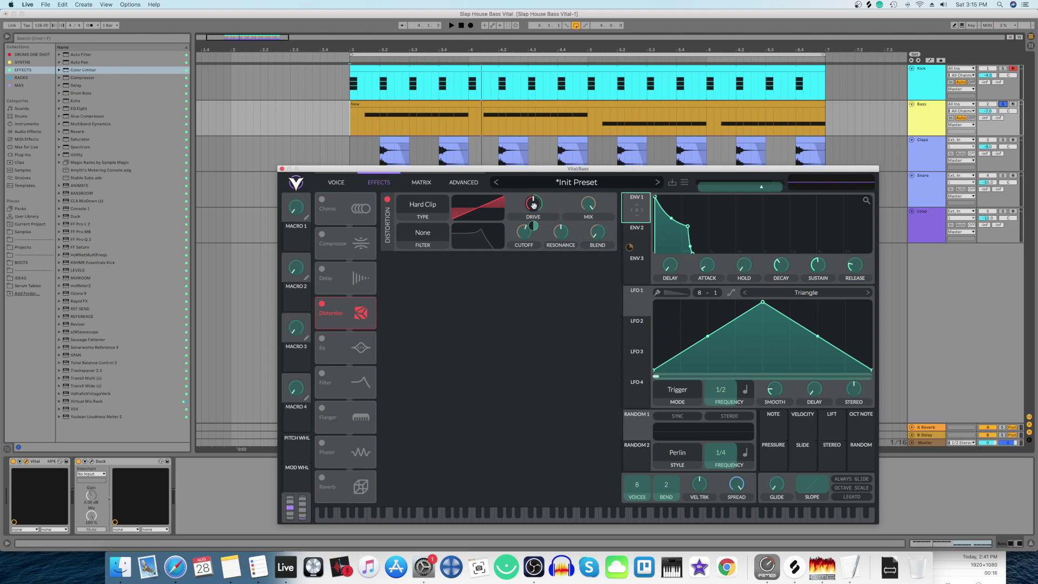
pyautogui.moveTo(533, 204); pyautogui.dragTo(533, 205)
pyautogui.rightClick(629, 217)
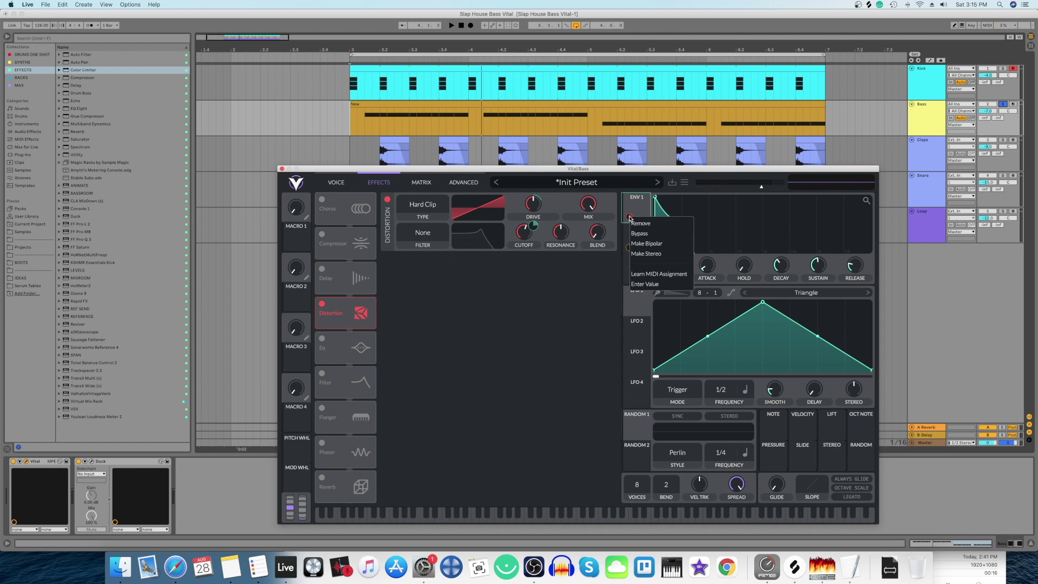
pyautogui.click(640, 283)
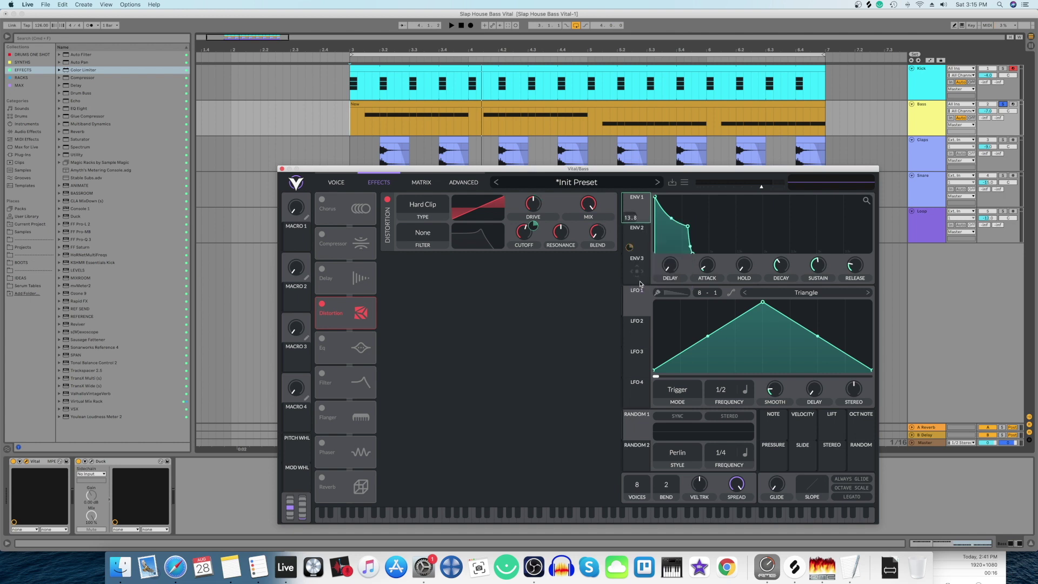
pyautogui.write('10')
pyautogui.press('Return')
pyautogui.press('space')
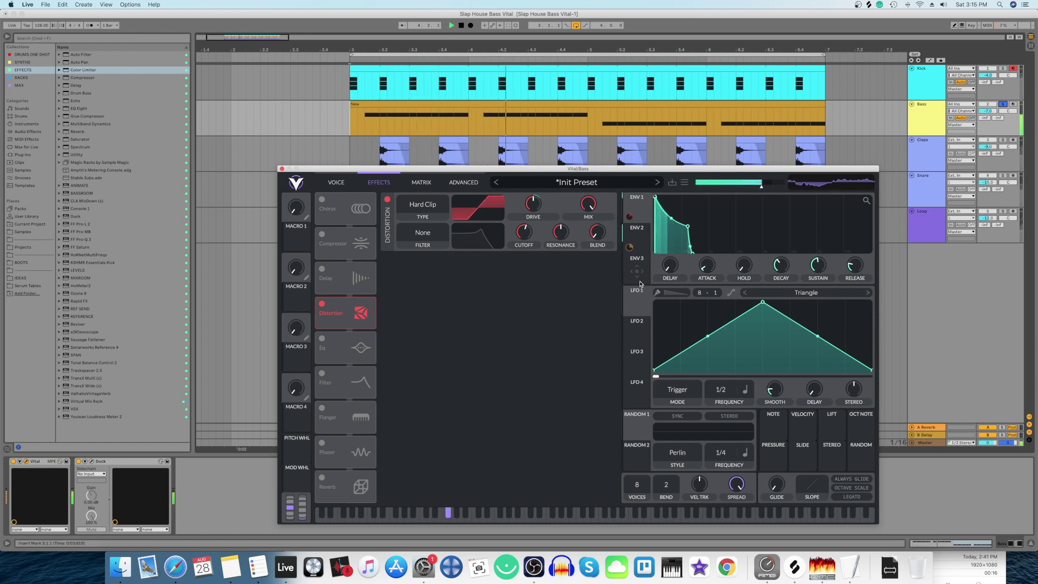
pyautogui.press('space')
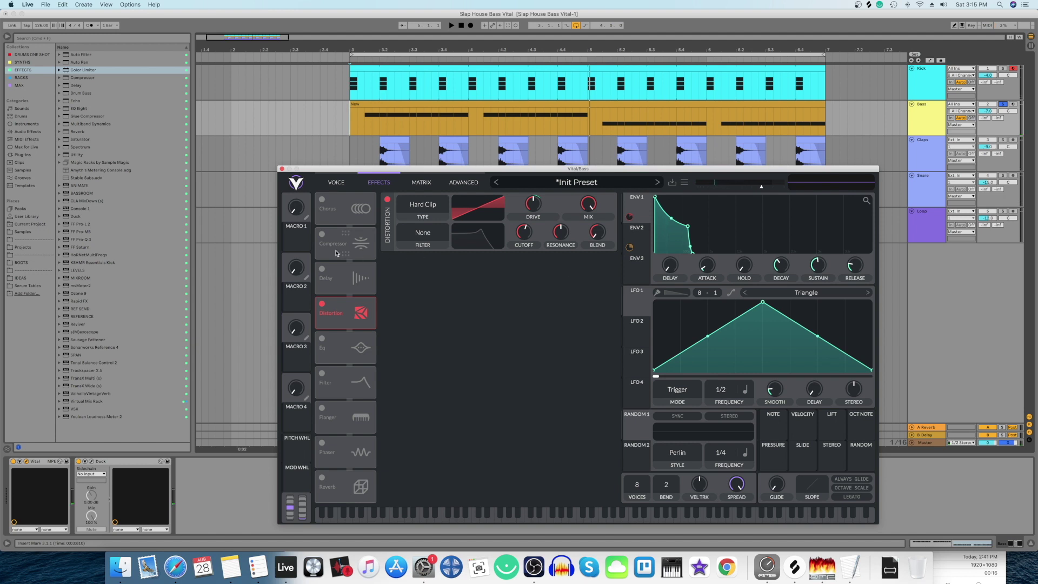
# Enable the Compressor, move it after Distortion, and set Single Band mode
pyautogui.click(322, 235)
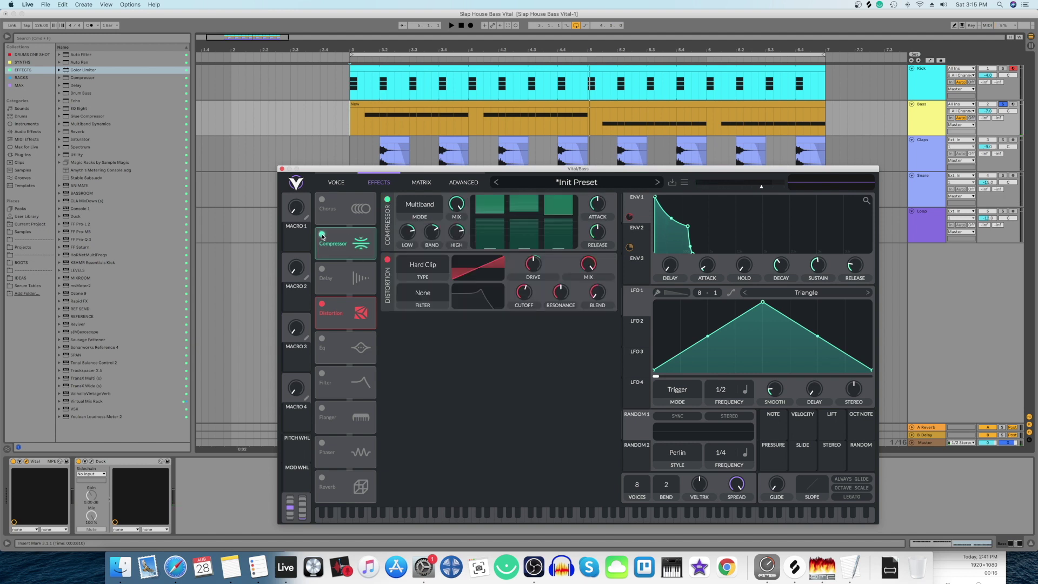
pyautogui.moveTo(341, 246); pyautogui.dragTo(346, 310)
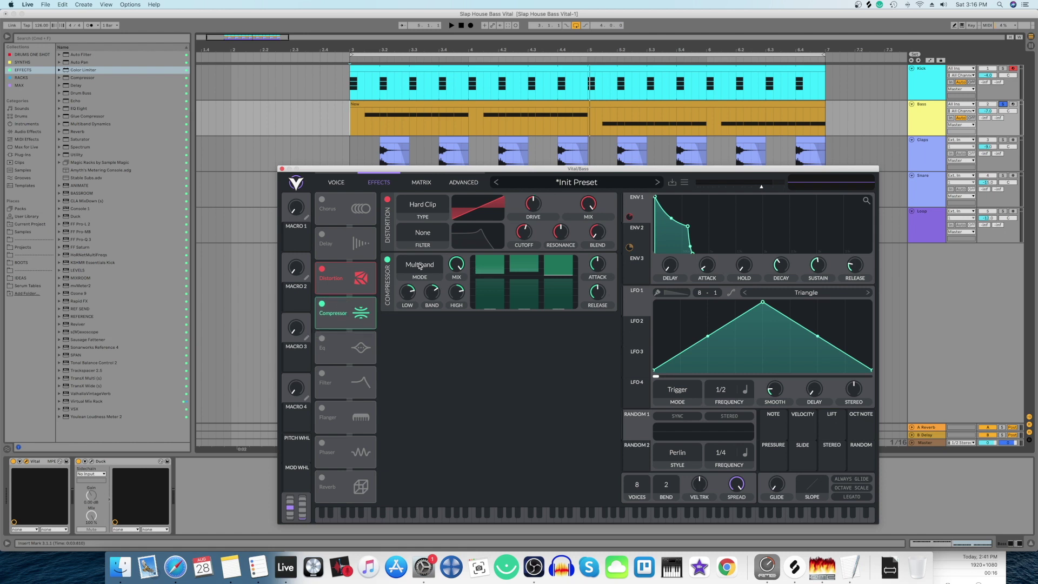
pyautogui.click(419, 266)
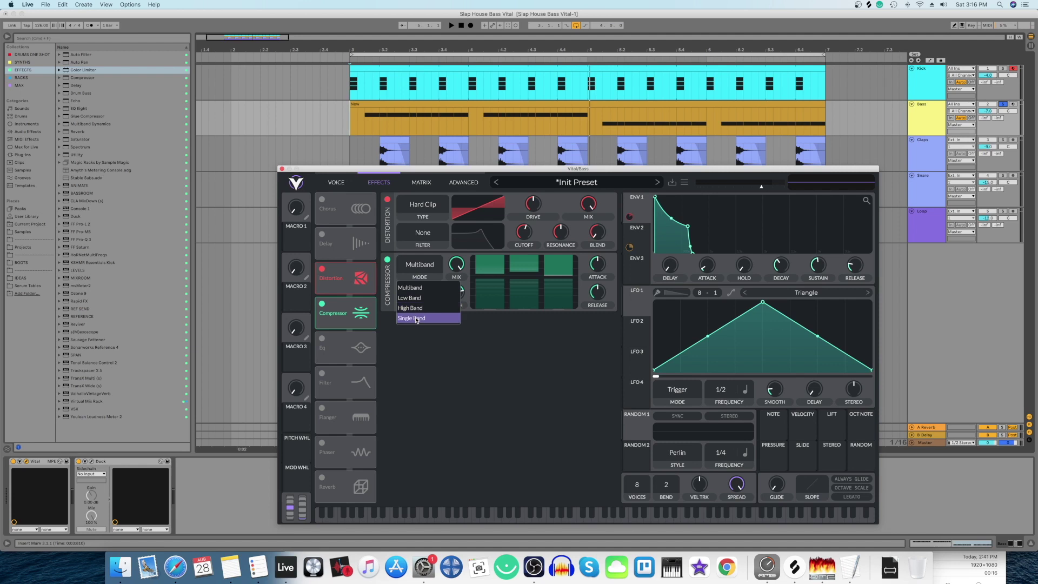
pyautogui.click(417, 319)
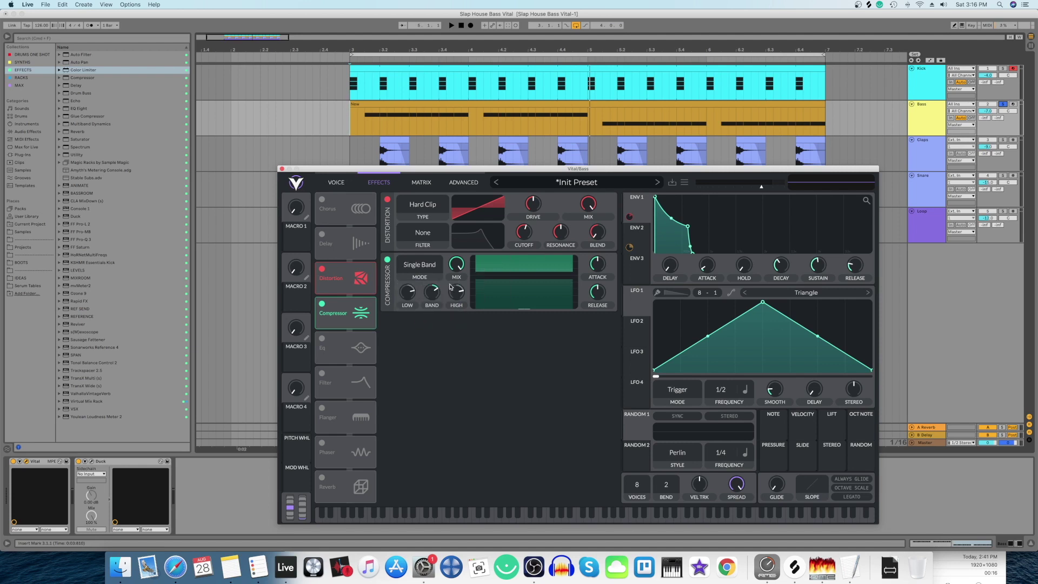
# Enter a compressor mix of 0.41 and begin entering an exact band value
pyautogui.rightClick(455, 264)
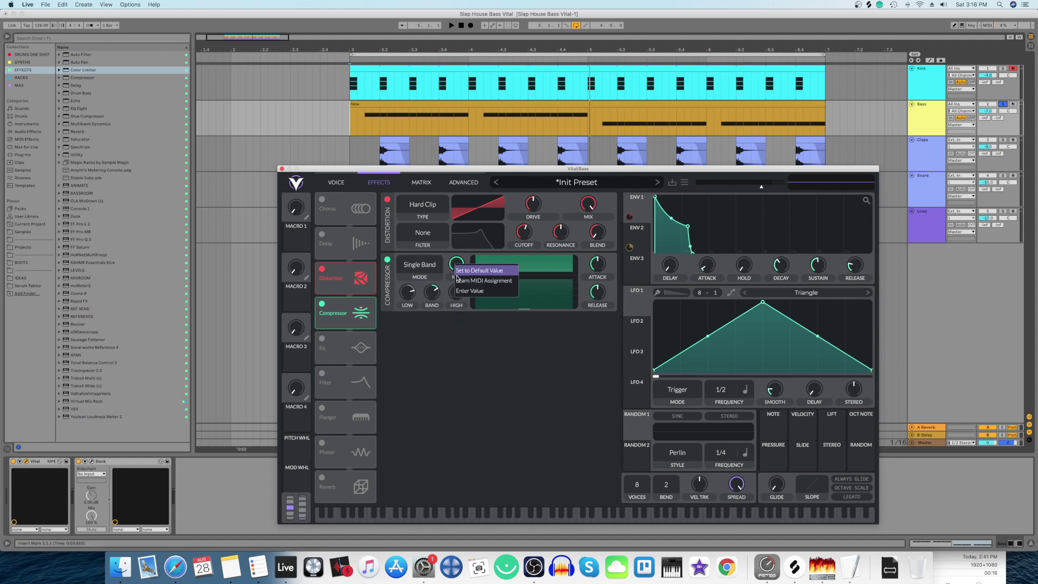
pyautogui.click(461, 290)
pyautogui.write('1')
pyautogui.rightClick(461, 290)
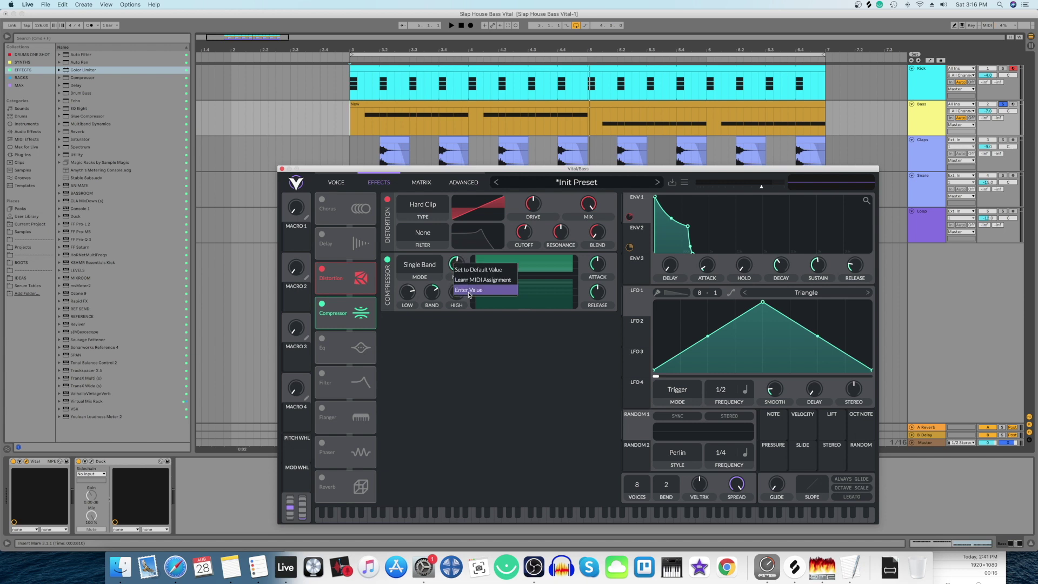
pyautogui.click(470, 292)
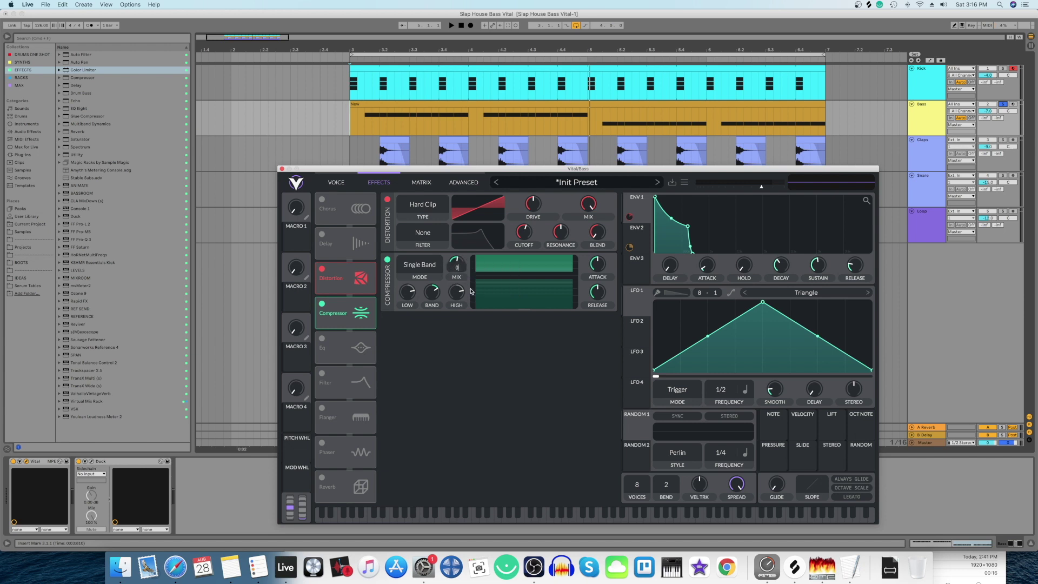
pyautogui.write('0.41')
pyautogui.press('Return')
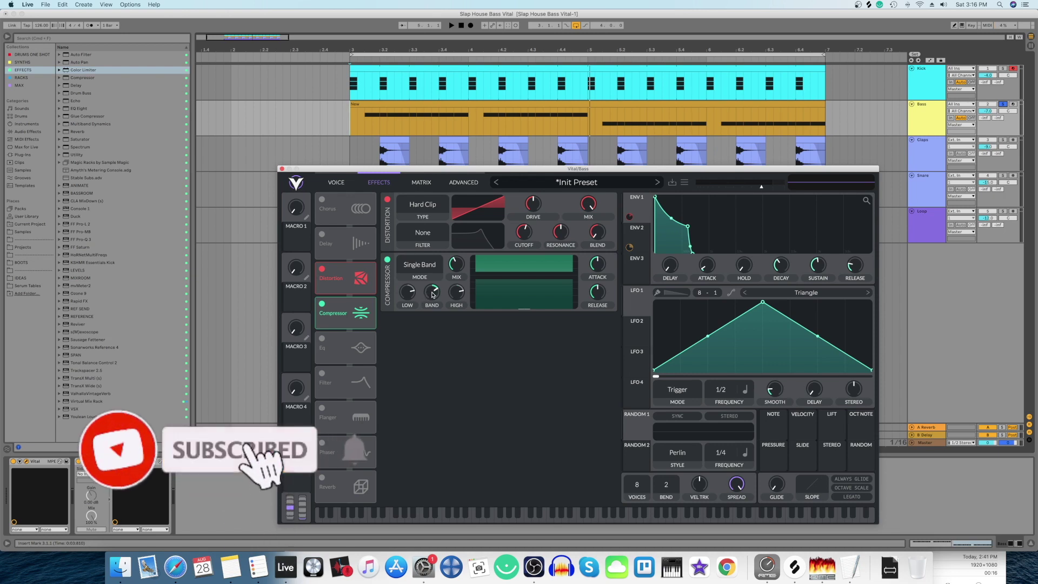
pyautogui.rightClick(431, 293)
pyautogui.click(439, 320)
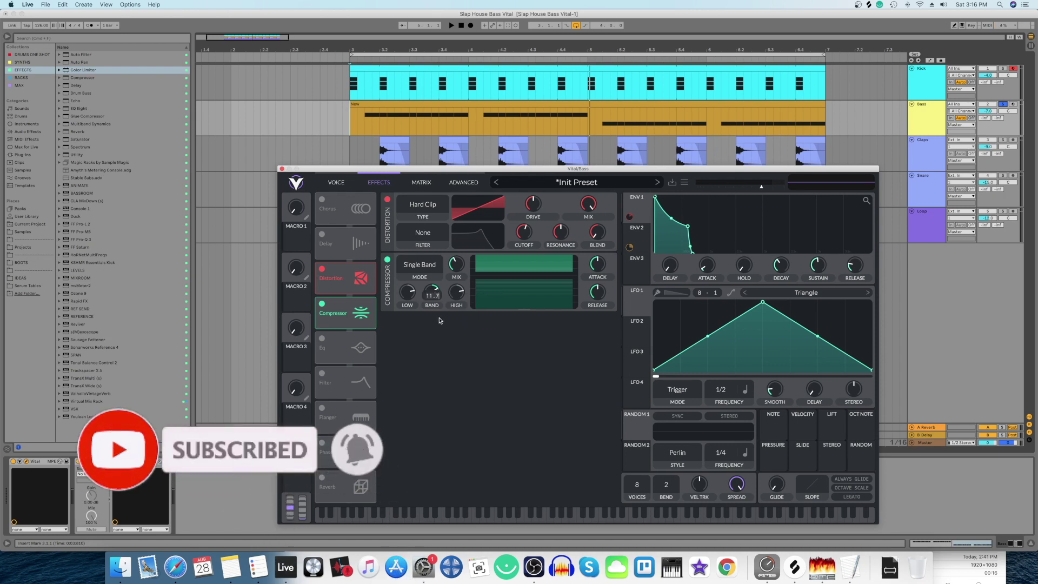
# Lower the compressor threshold to about -32 dB while auditioning
pyautogui.press('Return')
pyautogui.press('space')
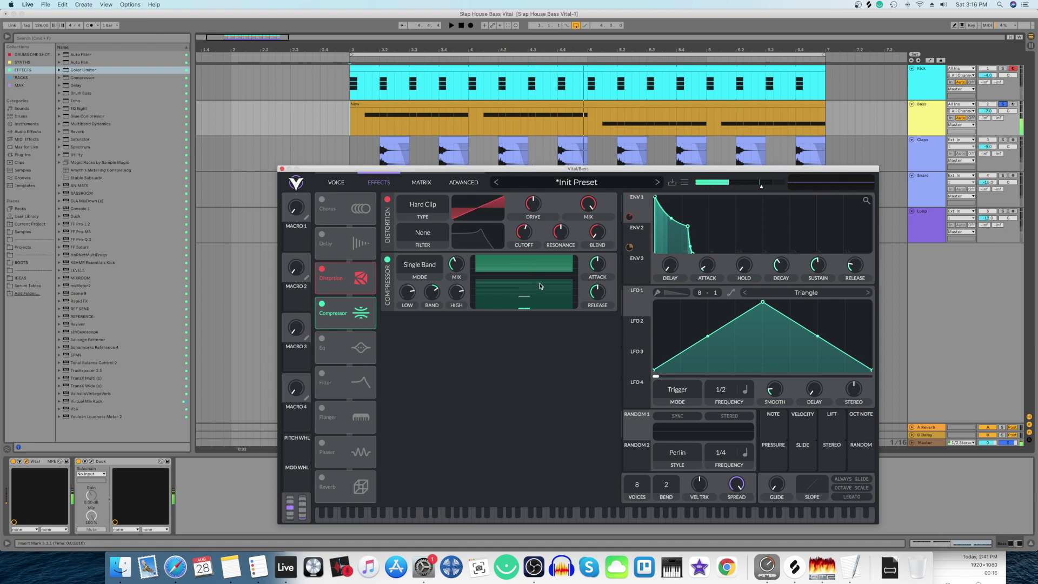
pyautogui.moveTo(523, 273)
pyautogui.mouseDown()
pyautogui.moveTo(523, 286)
pyautogui.moveTo(523, 277)
pyautogui.mouseUp()
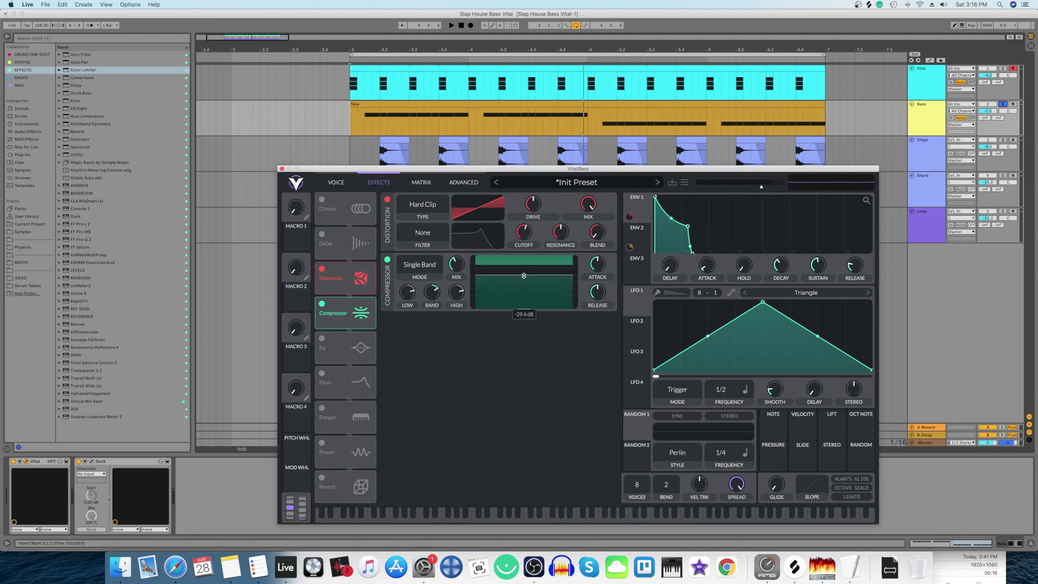
pyautogui.press('space')
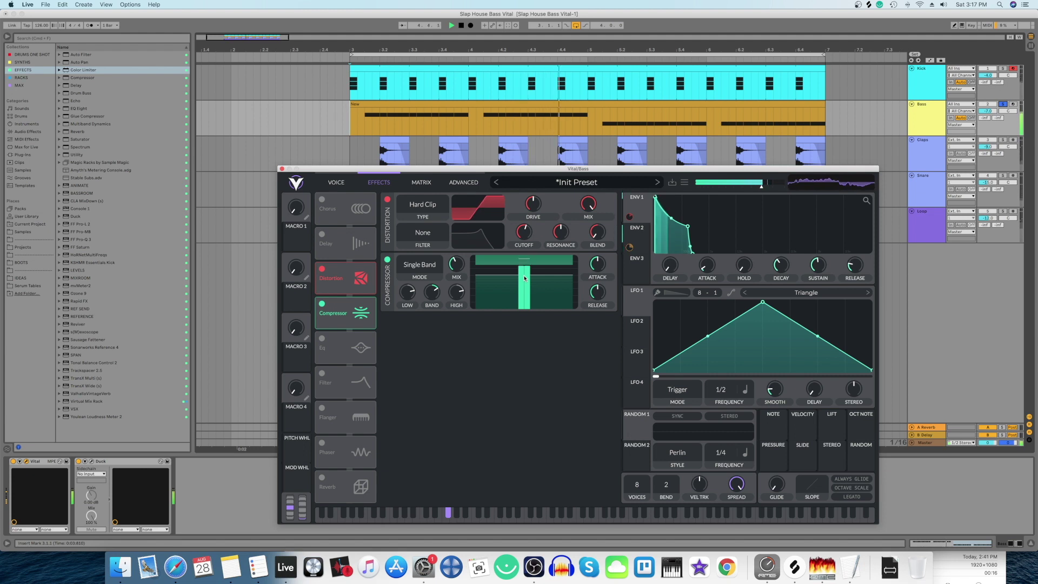
pyautogui.press('space')
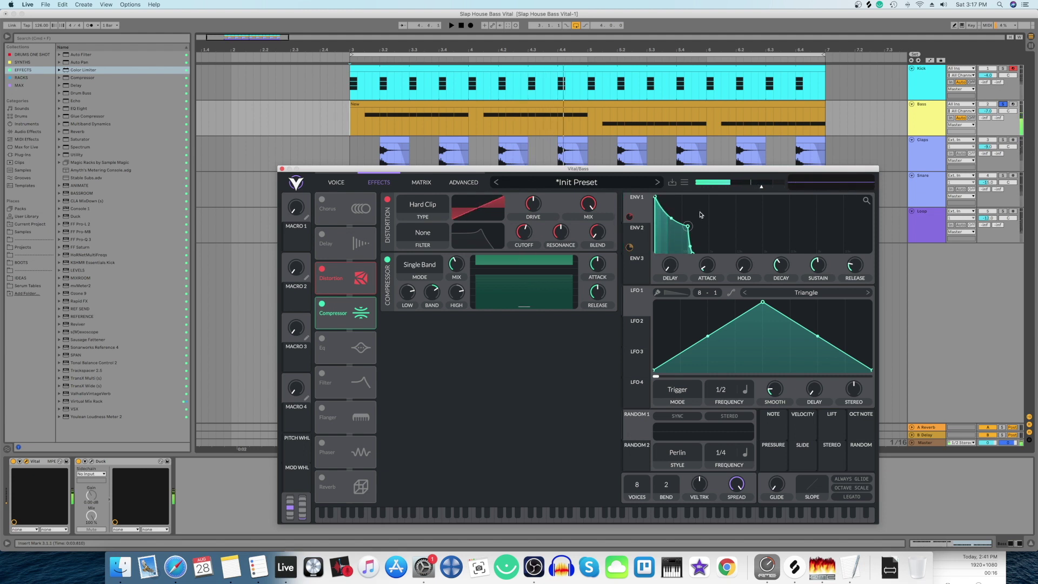
# Unsolo the Bass track to hear it in the full mix and show the Voice page
pyautogui.click(1003, 105)
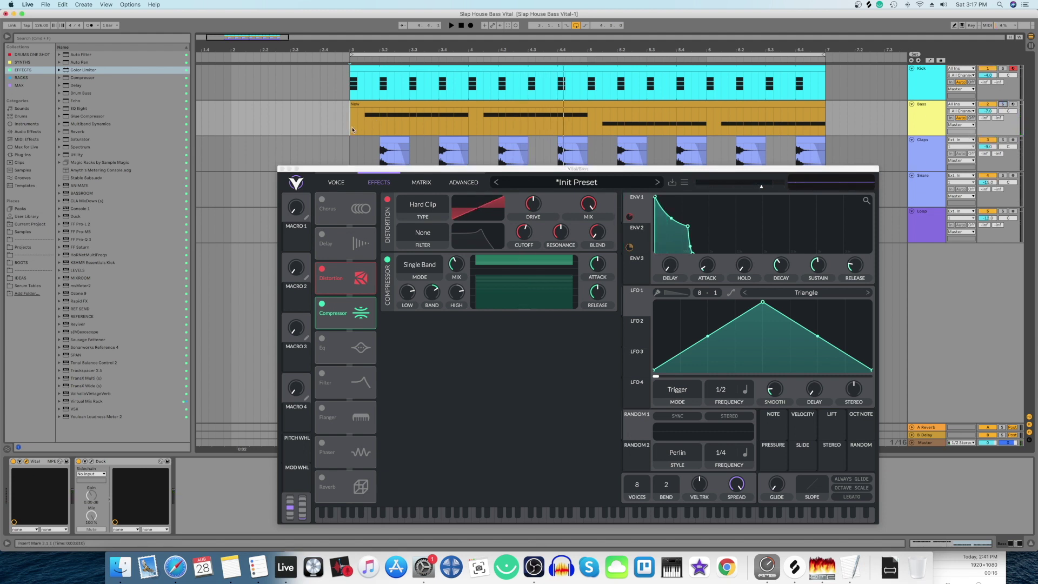
pyautogui.press('space')
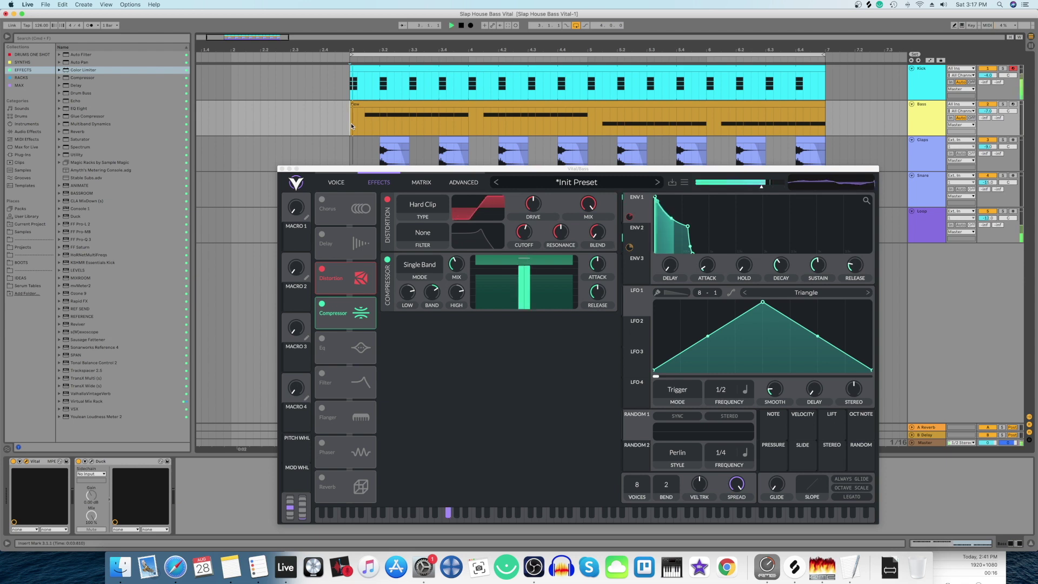
pyautogui.click(336, 183)
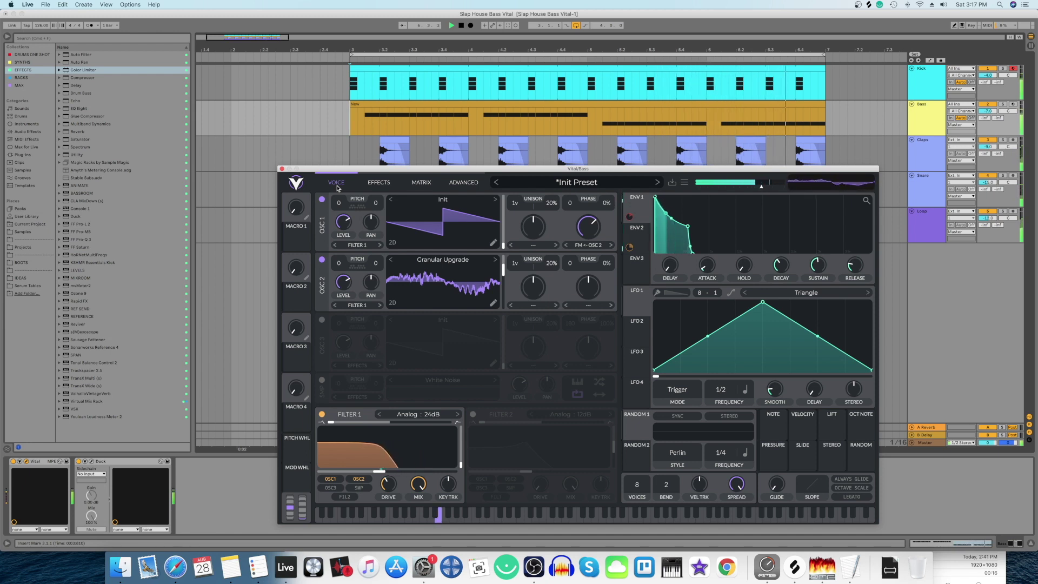
pyautogui.press('space')
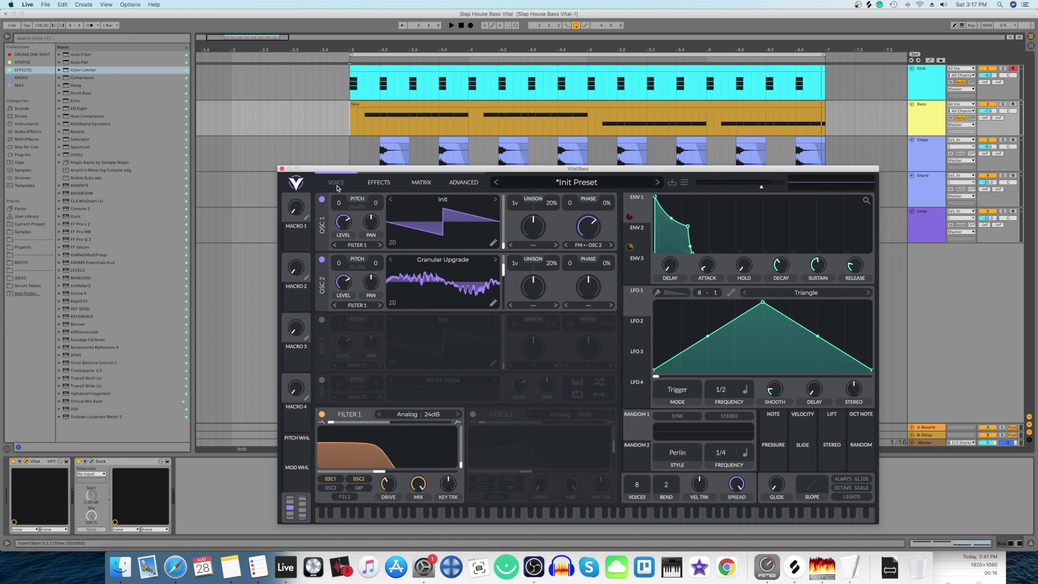